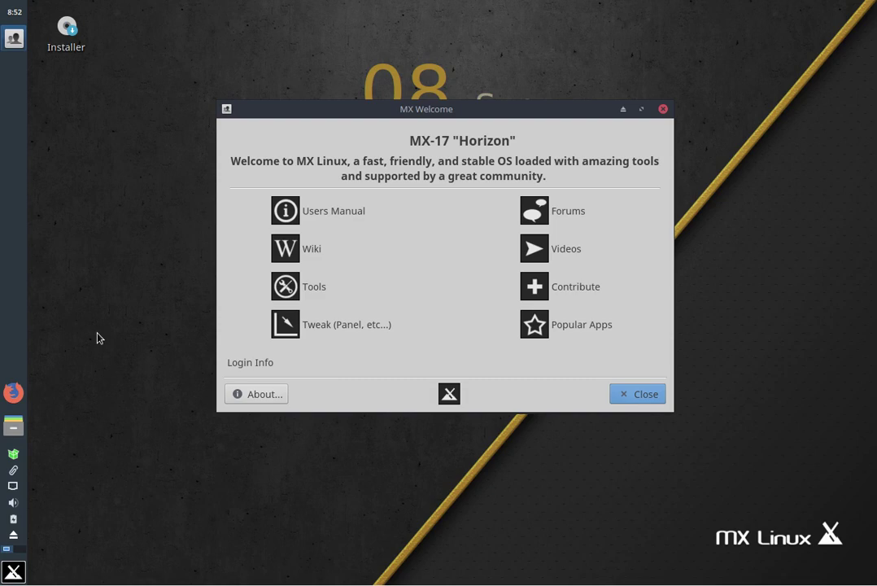
Close MX Welcome and open Thunar at the home folder
click(645, 395)
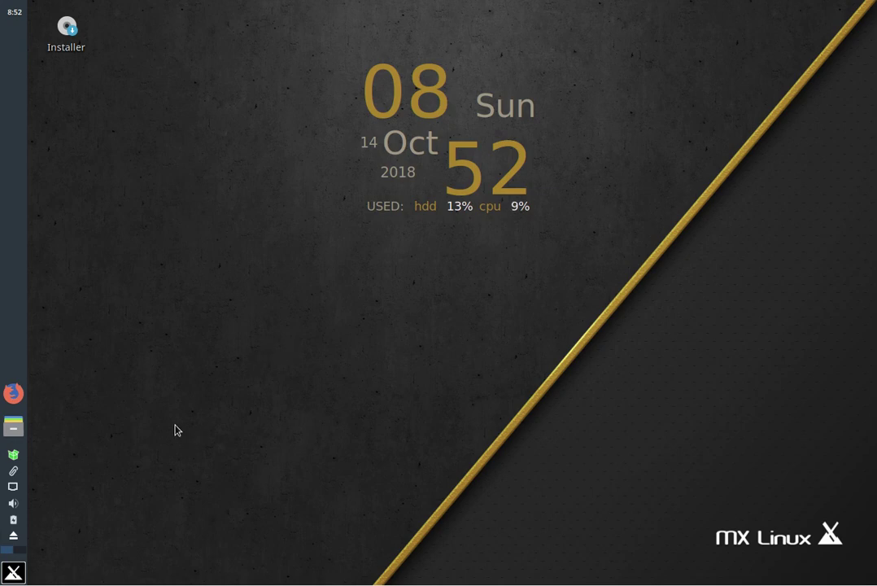
click(14, 573)
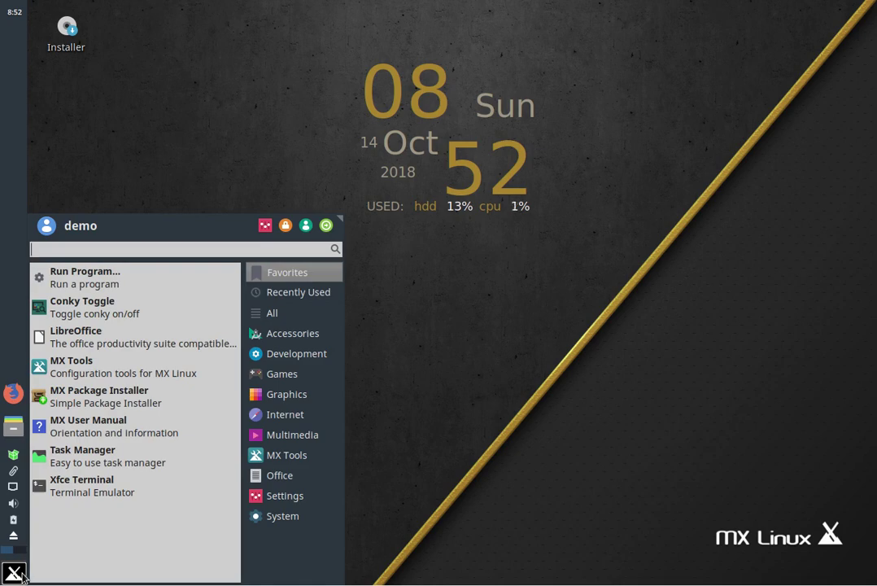
click(317, 426)
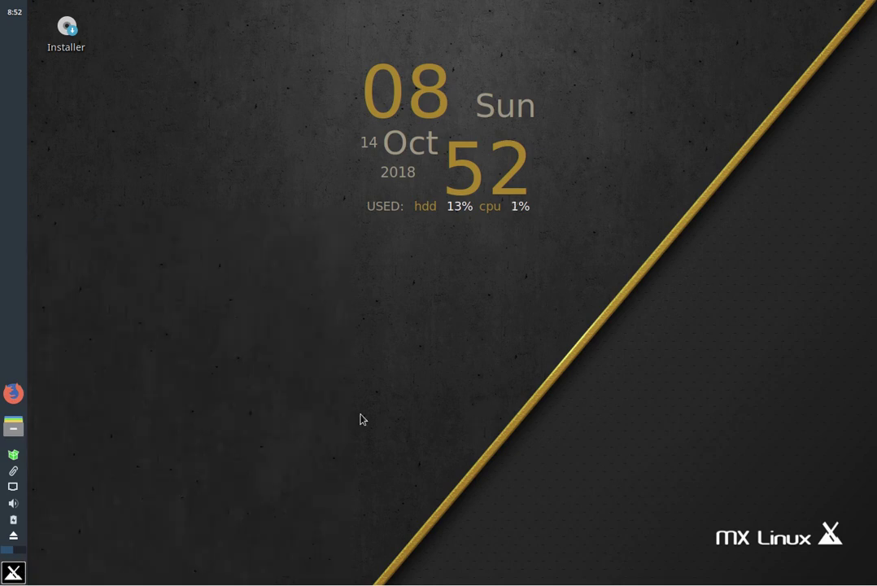
click(13, 425)
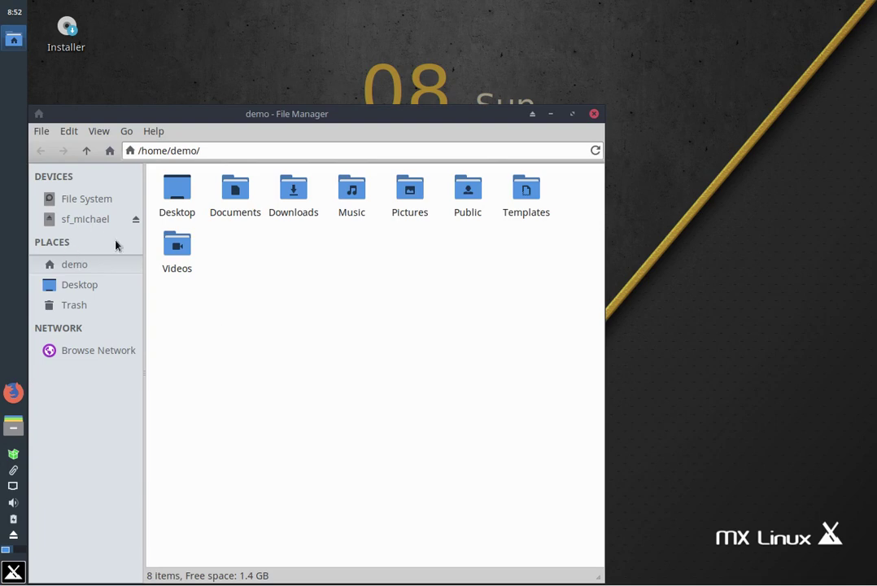
Navigate from File System through dev and disk into the by-id folder
click(91, 204)
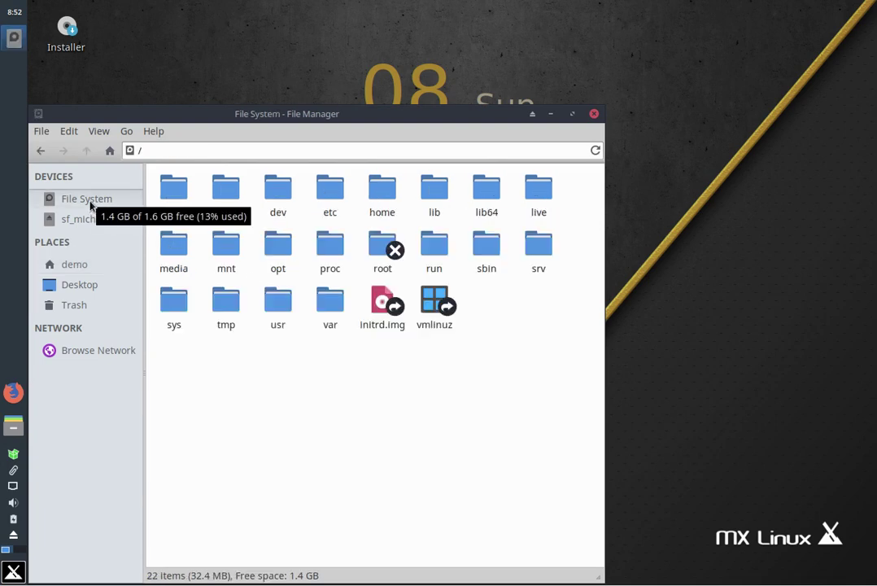
double_click(277, 190)
click(273, 187)
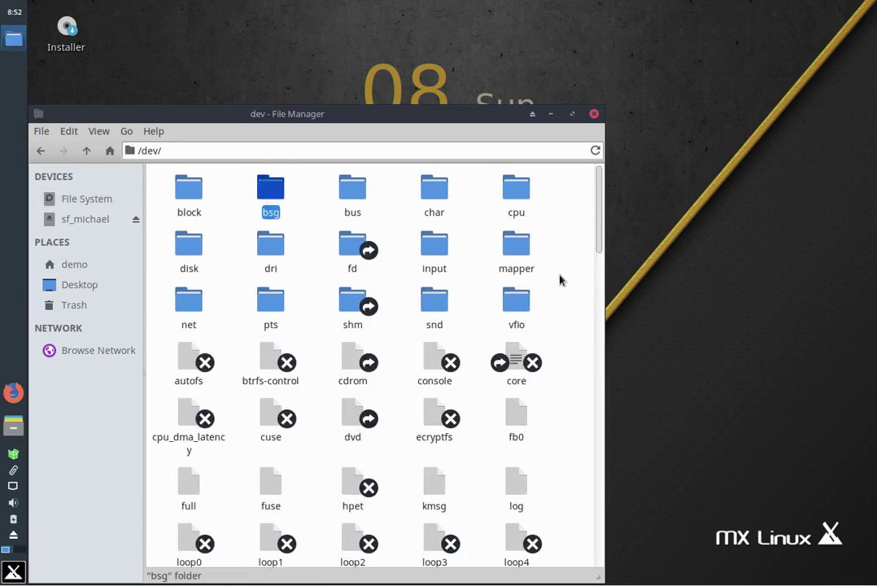
double_click(187, 246)
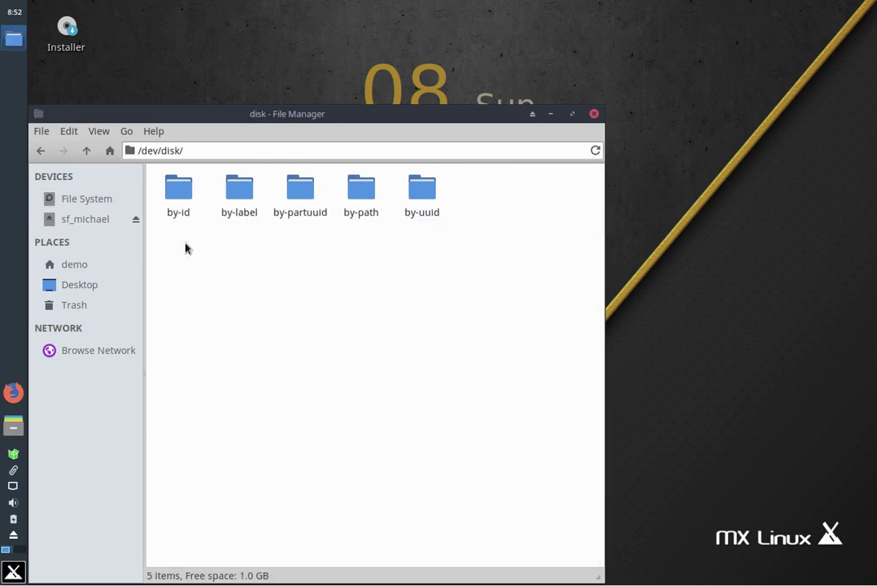
double_click(177, 207)
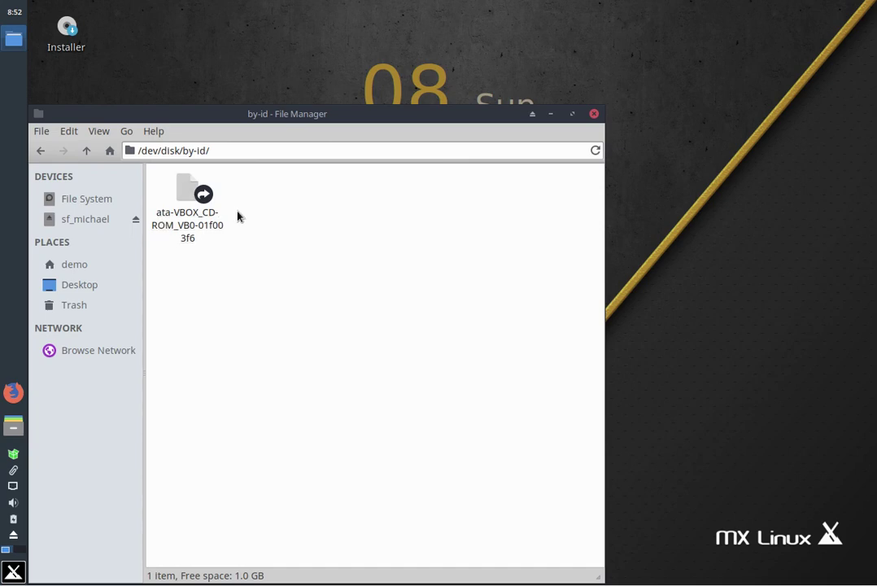
Look through the by-label and by-partuuid folders, then close Thunar
click(86, 151)
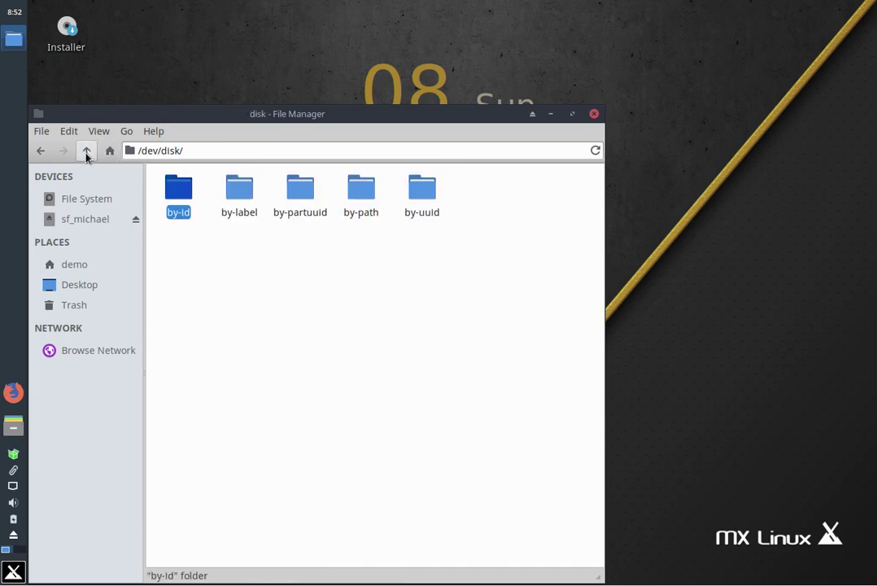
double_click(235, 188)
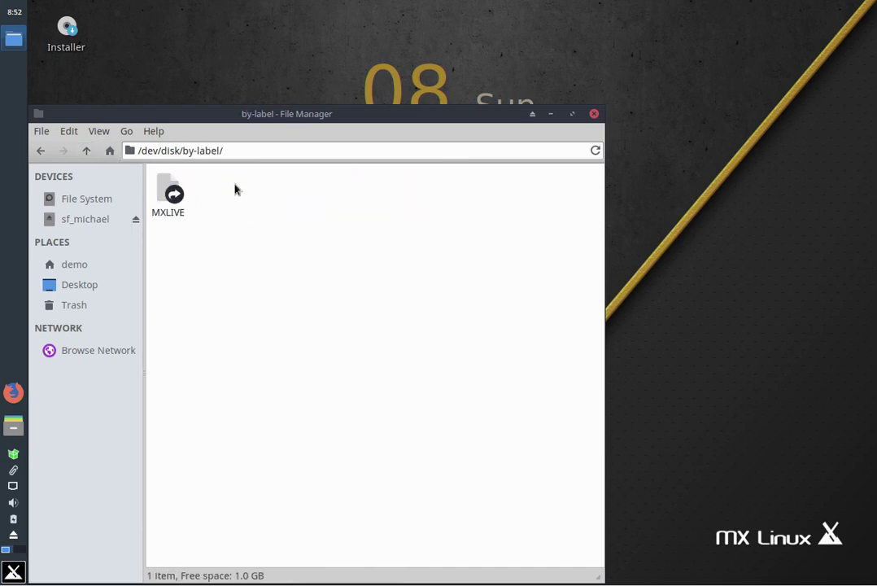
click(86, 151)
double_click(295, 198)
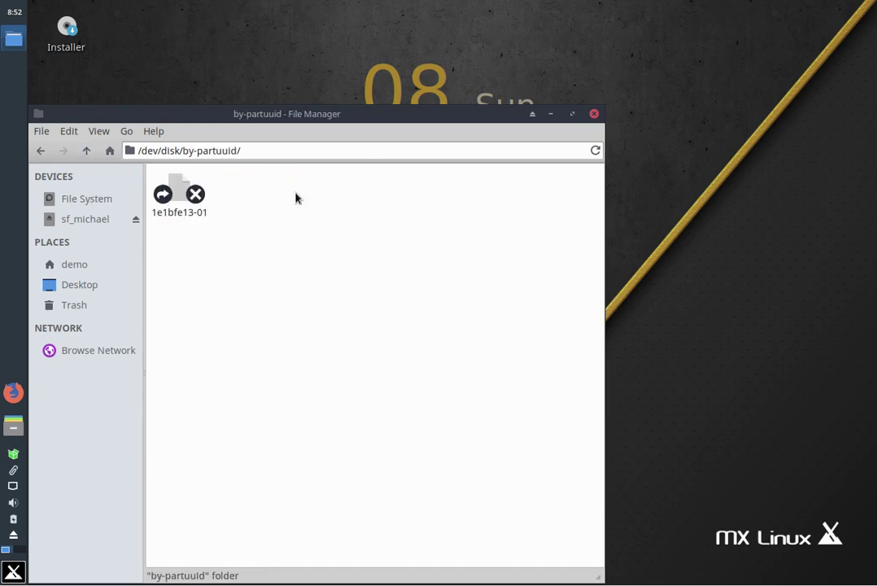
click(87, 152)
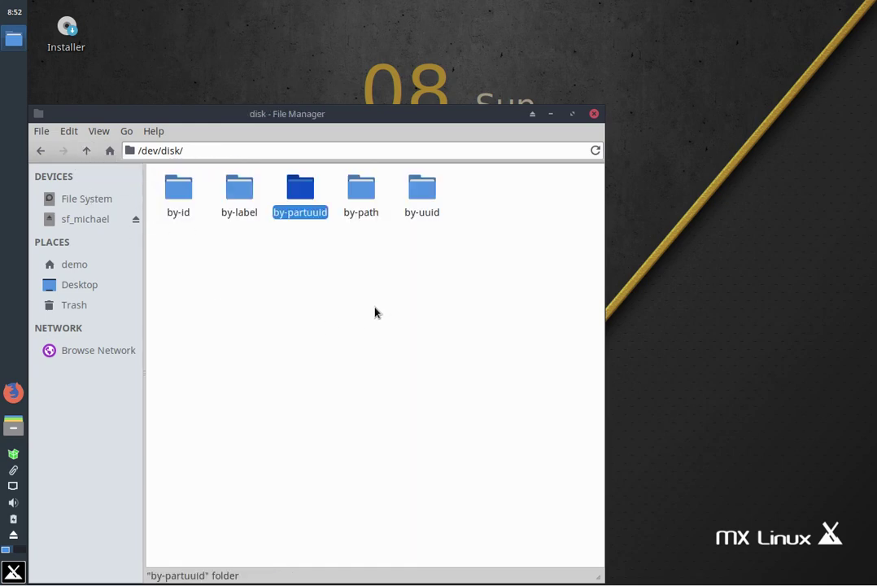
click(595, 115)
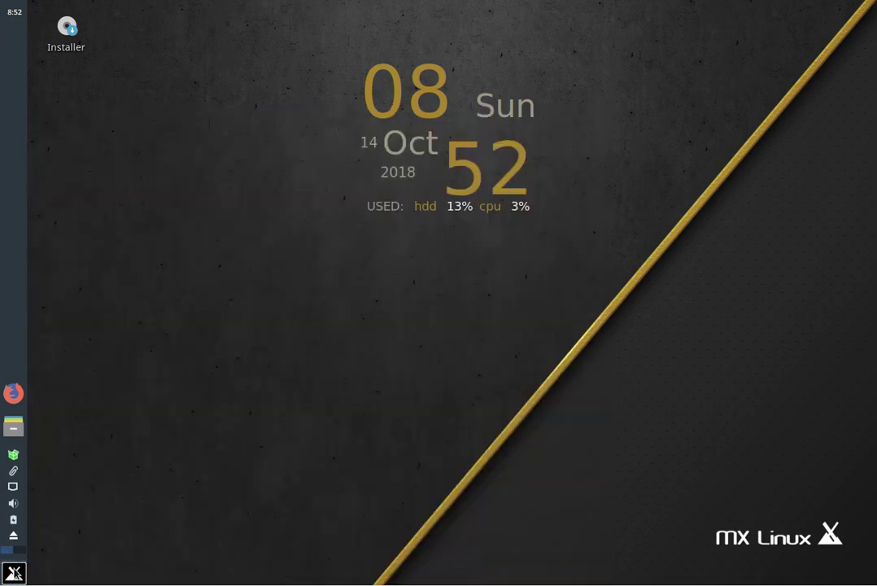
Launch GParted from a 'part' menu search, entering the root password
click(14, 574)
text(part)
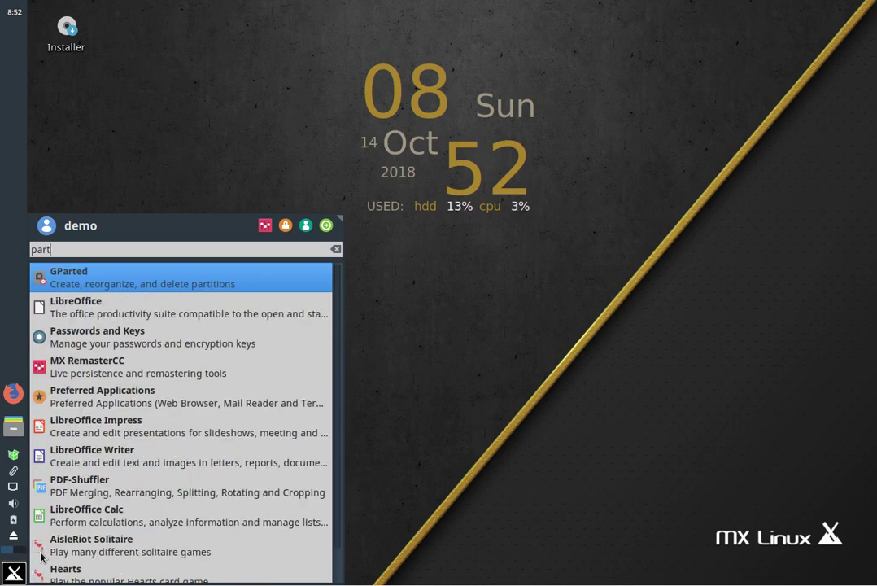
key(Return)
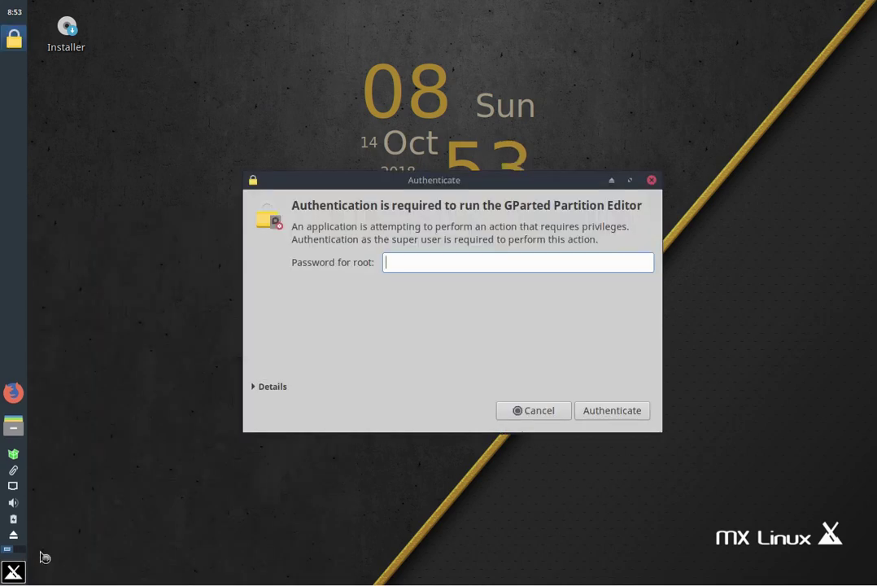
text(root)
key(Return)
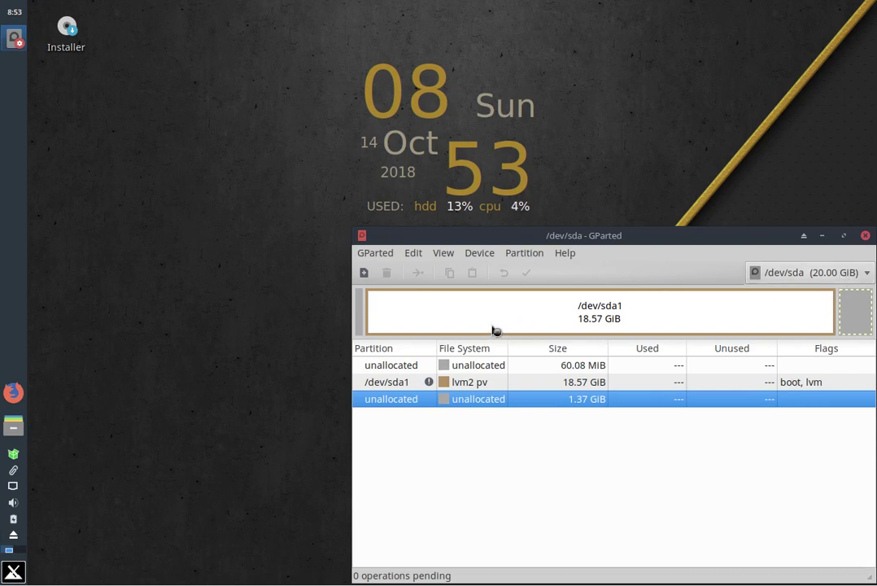
Read /dev/sda1's Information, including the missing lvm2 warning, then close GParted
click(470, 389)
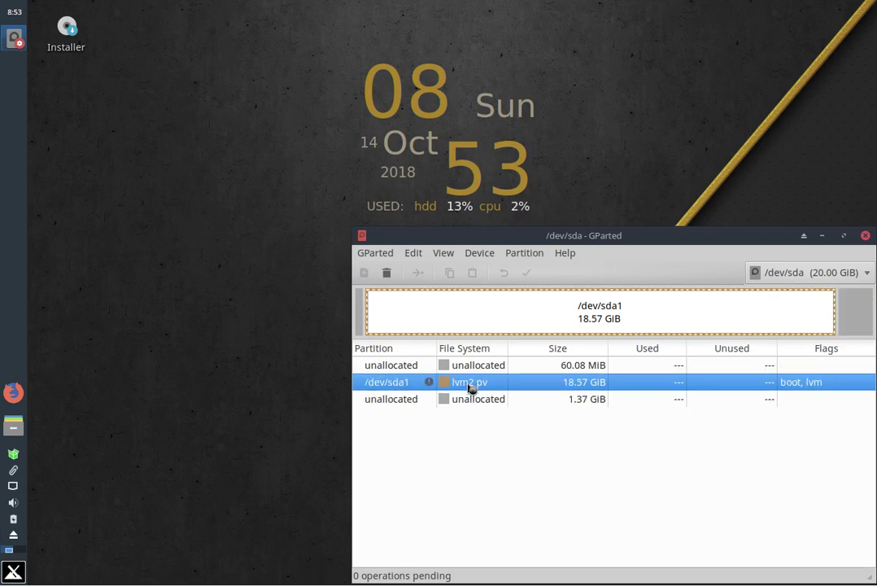
right_click(471, 388)
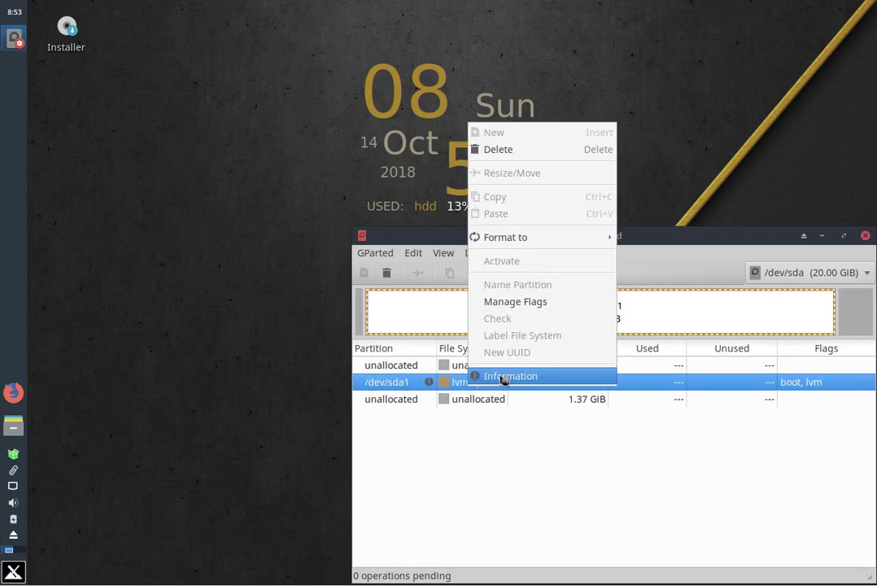
click(501, 375)
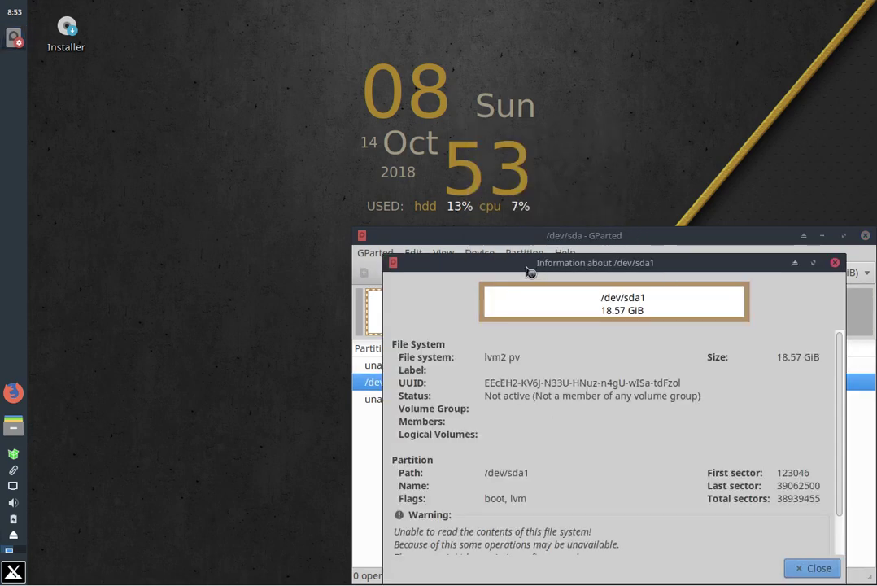
drag(527, 268, 480, 179)
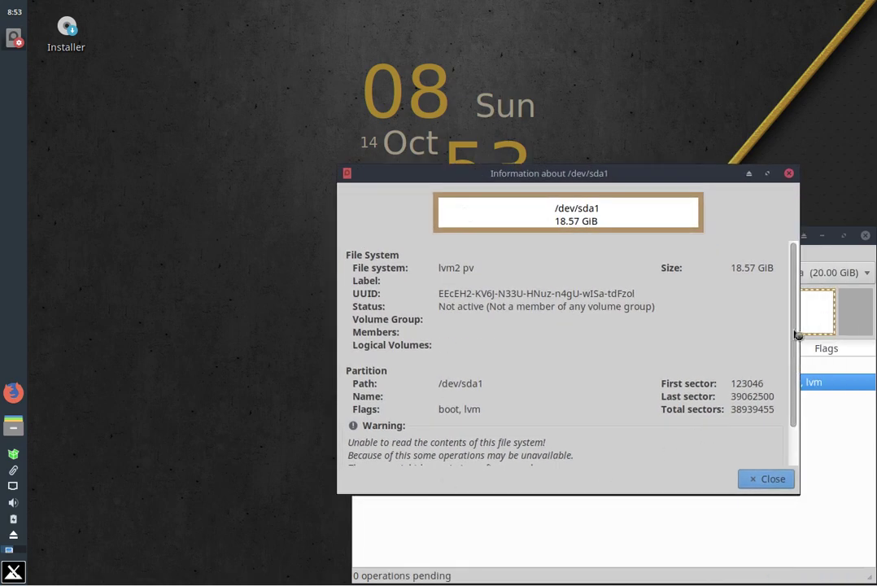
scroll(776, 401, down, 2)
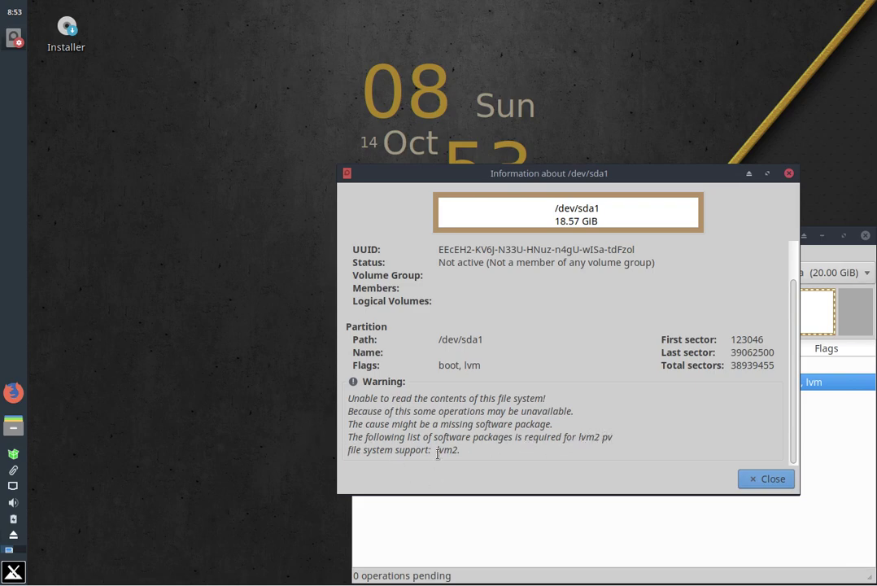
click(764, 480)
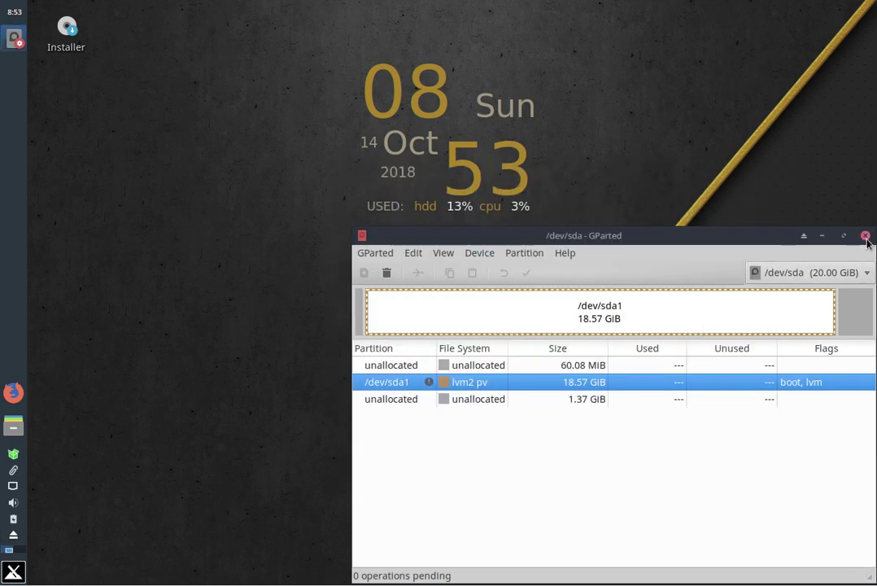
click(865, 235)
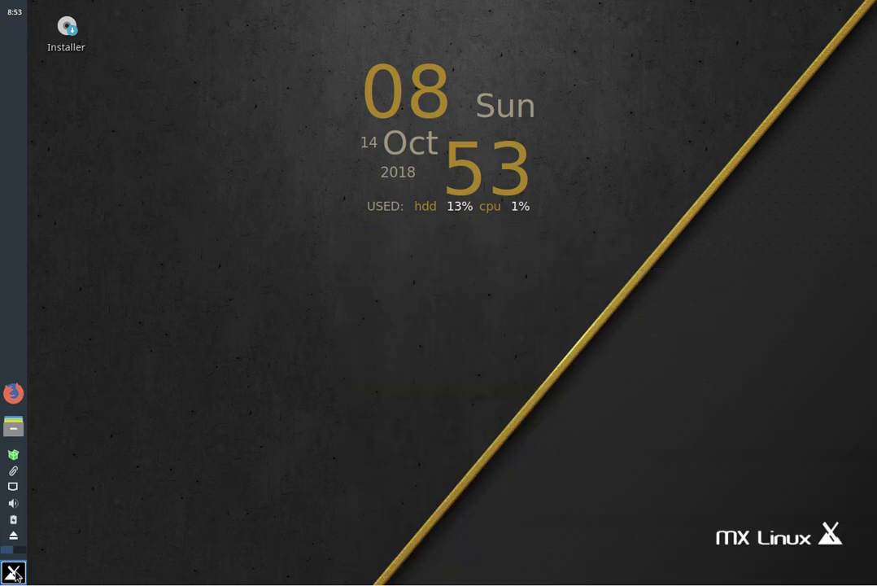
Open a terminal, move and enlarge it, and switch to root with su
click(14, 572)
click(105, 485)
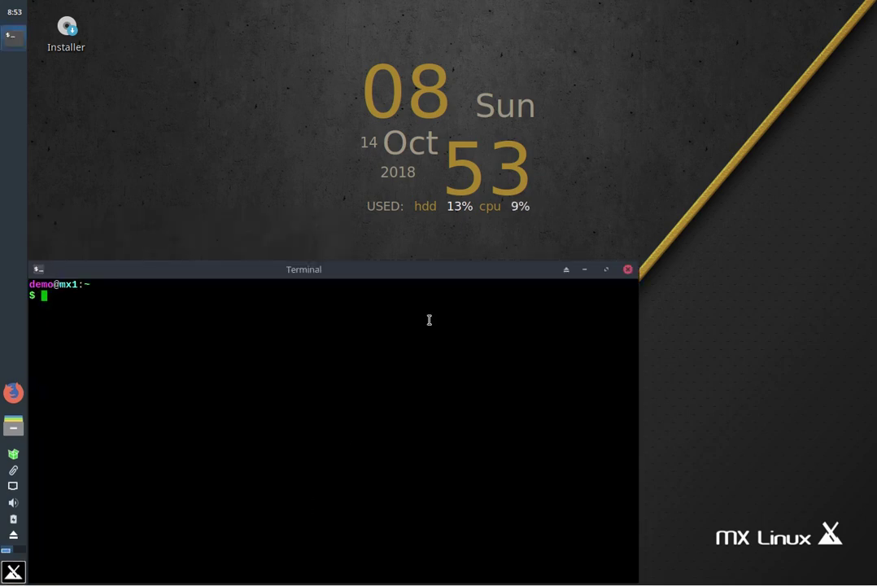
drag(389, 269, 387, 108)
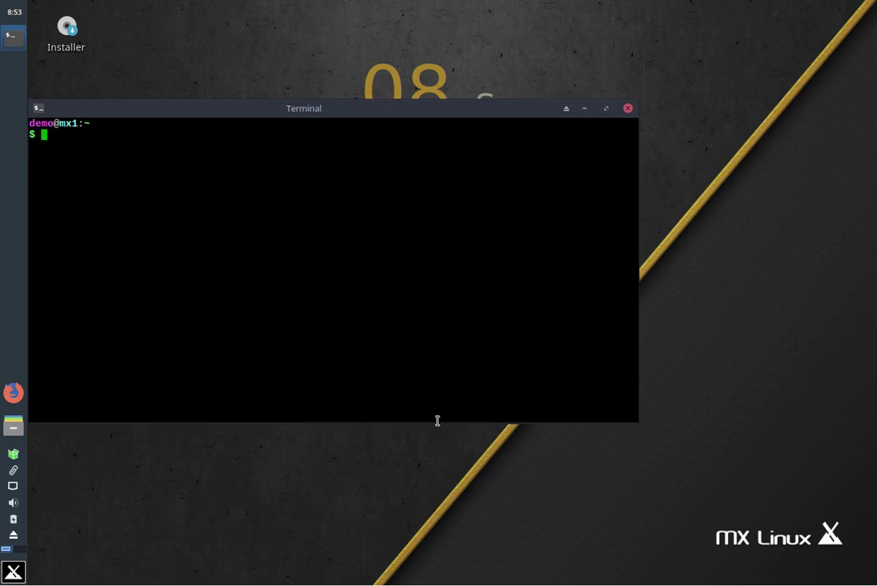
drag(437, 419, 438, 576)
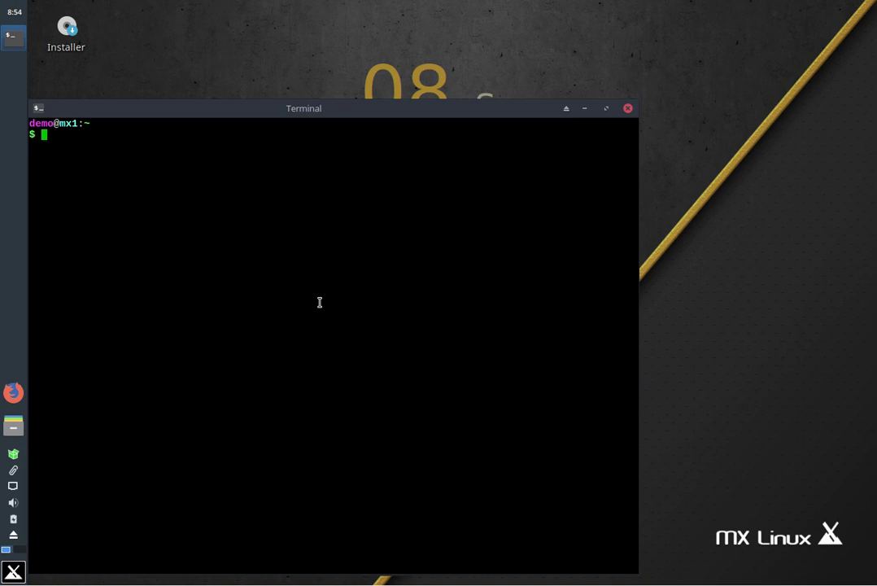
text(su)
key(Return)
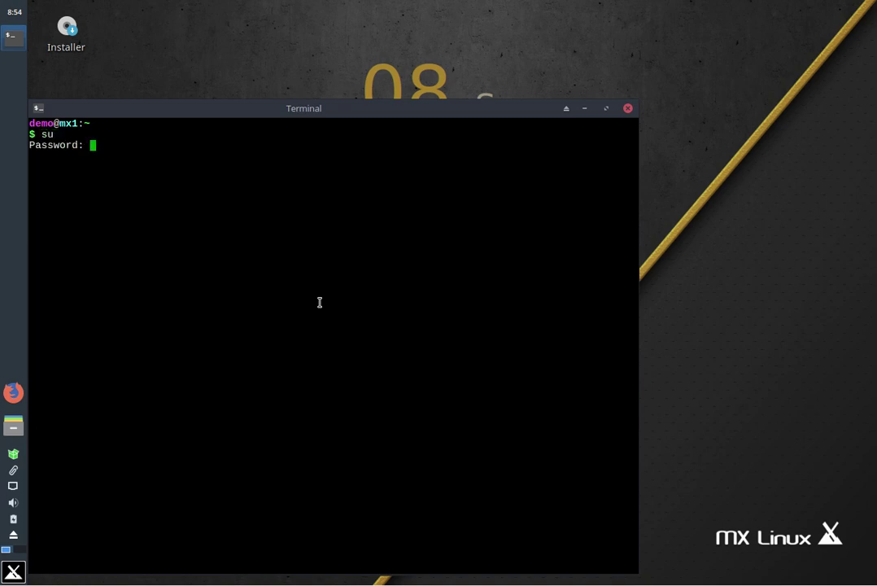
key(Return)
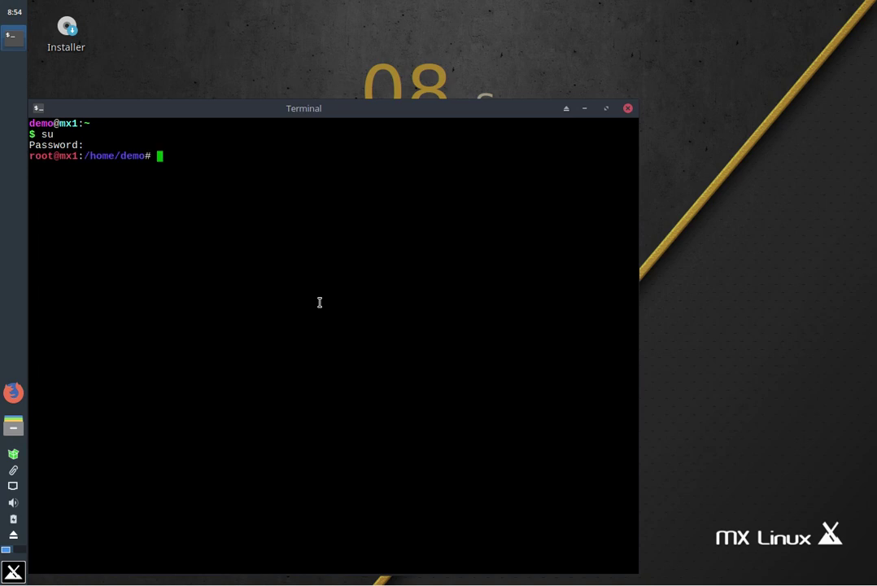
Run apt-get update, then apt-get install lvm2
text(apt-get update)
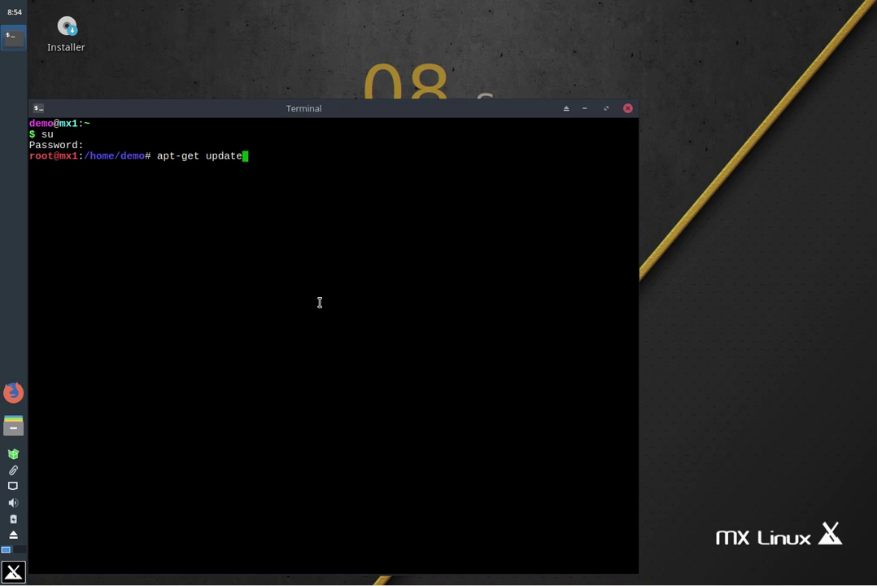
key(Return)
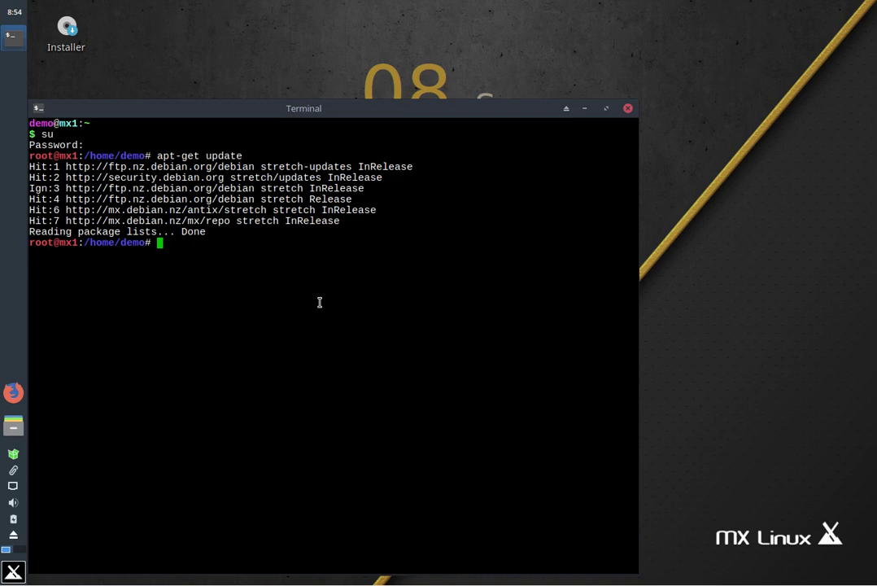
text(apt-get install lvm2)
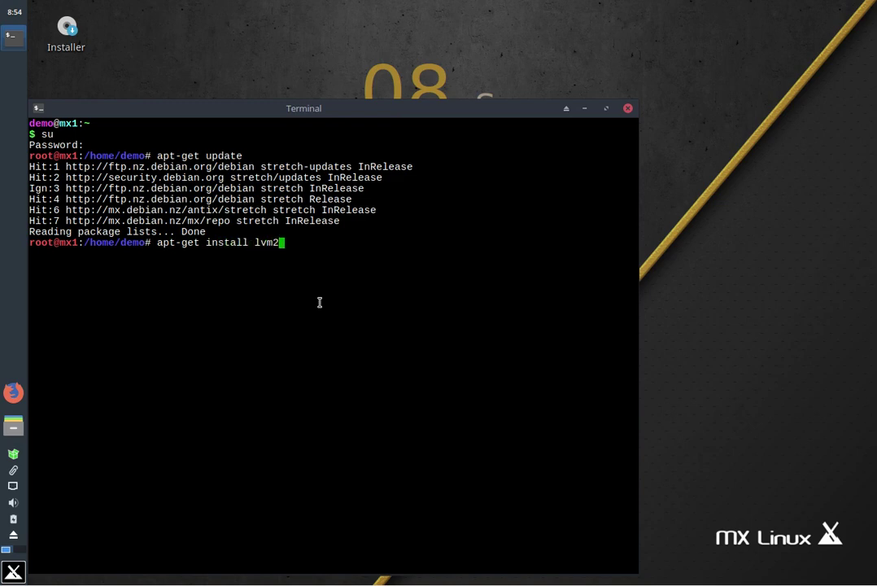
key(Return)
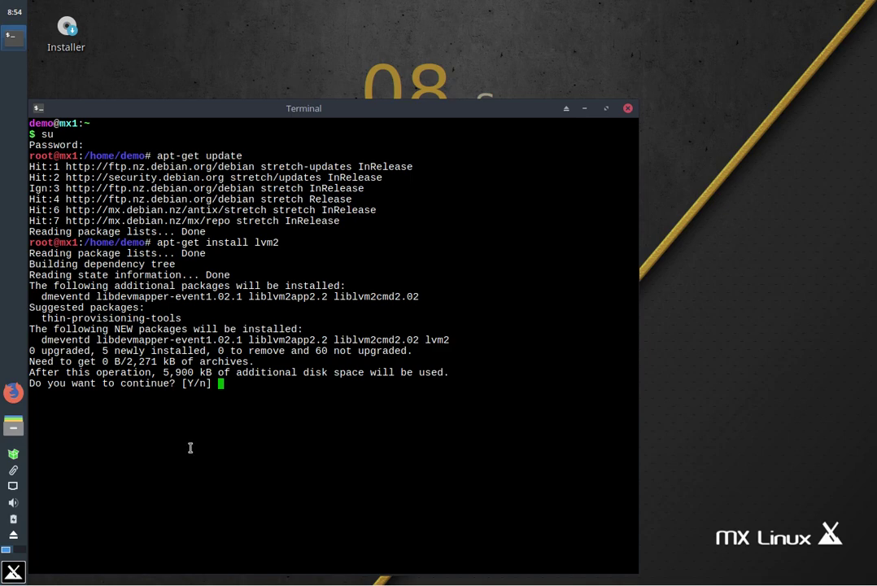
Accept the lvm2 install prompt, then run 'service lvm2 start'
key(Return)
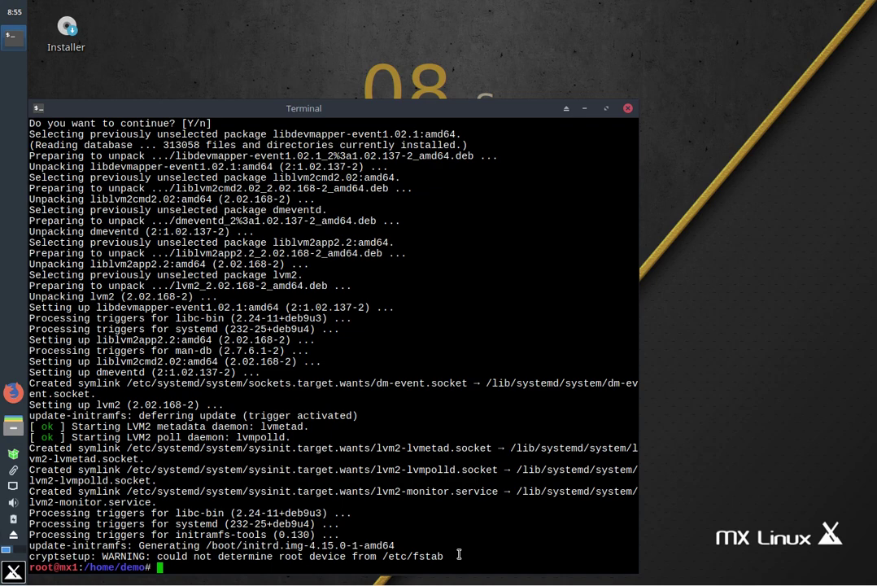
text(service lvm2 start)
key(Return)
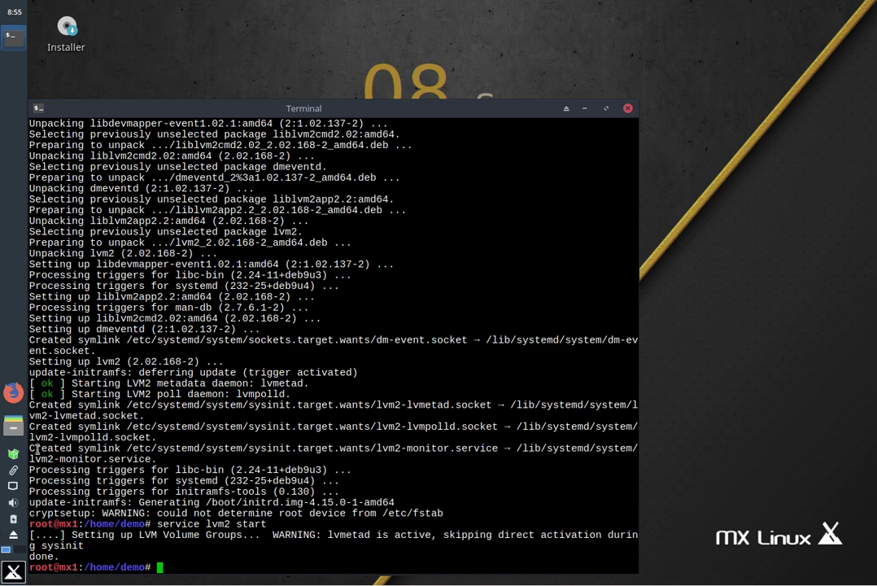
Browse /dev/disk/by-id in Thunar, then close Thunar and the terminal
click(13, 429)
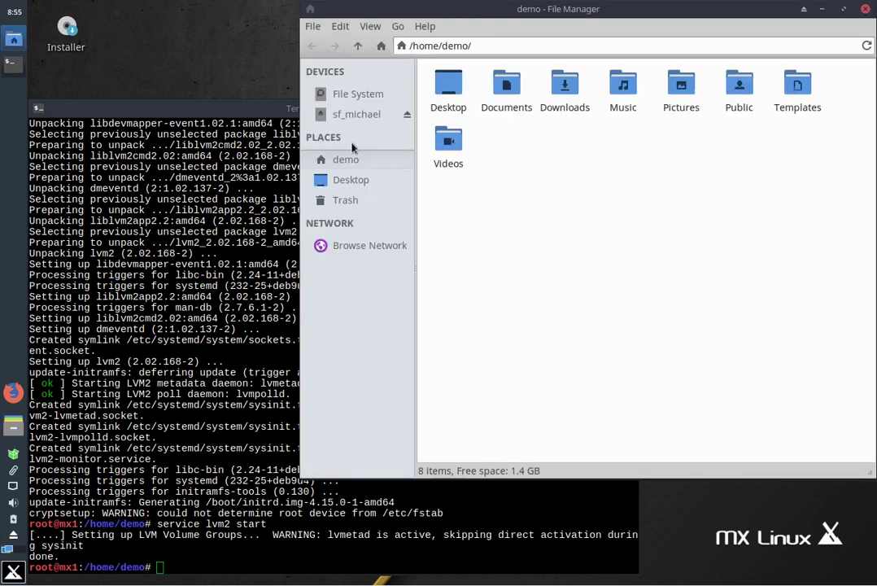
click(363, 96)
double_click(553, 101)
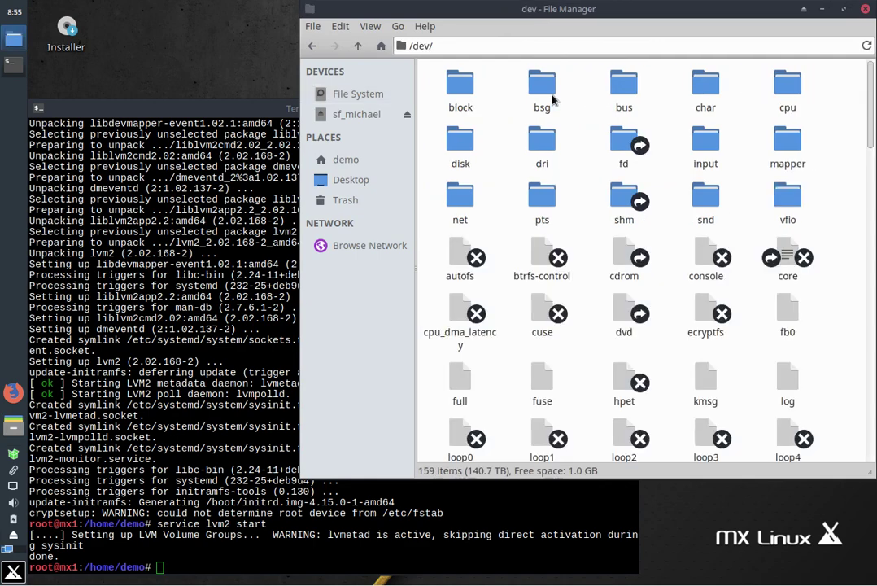
double_click(461, 145)
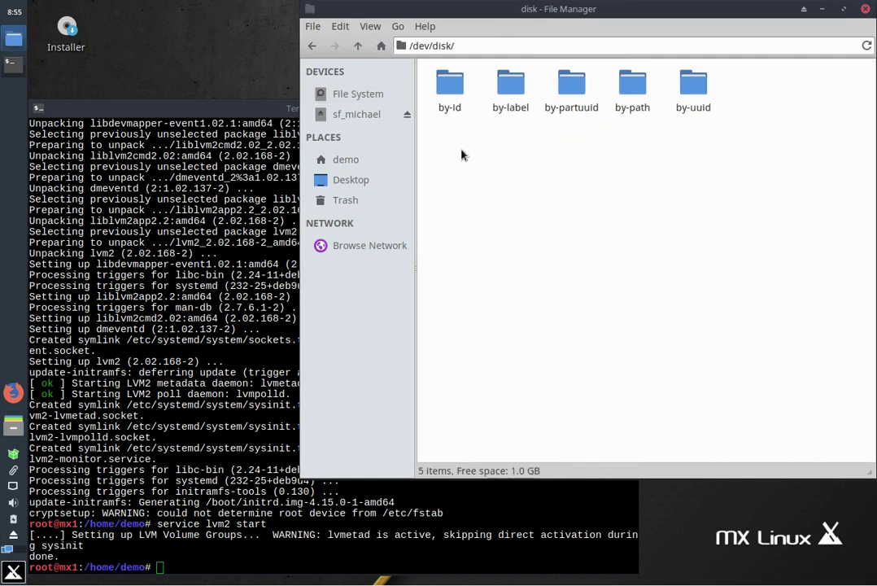
double_click(460, 85)
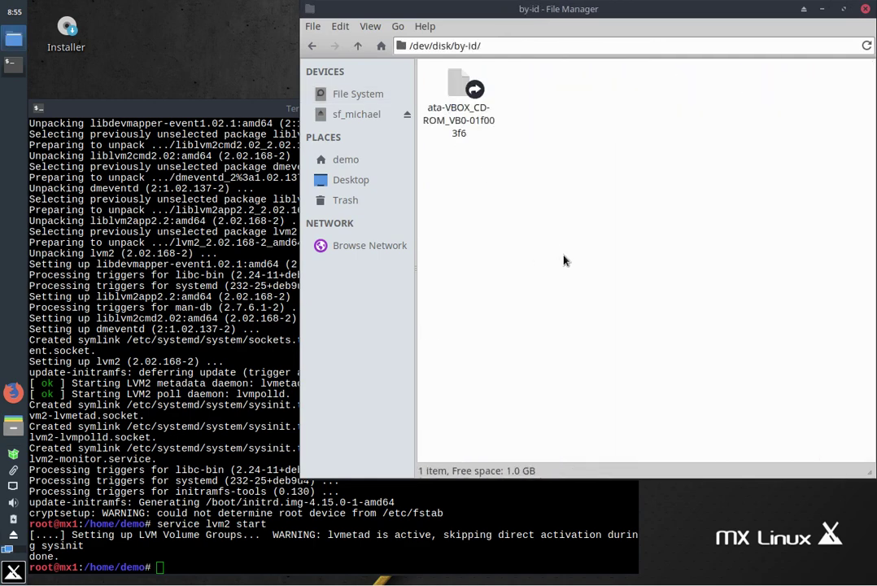
click(865, 10)
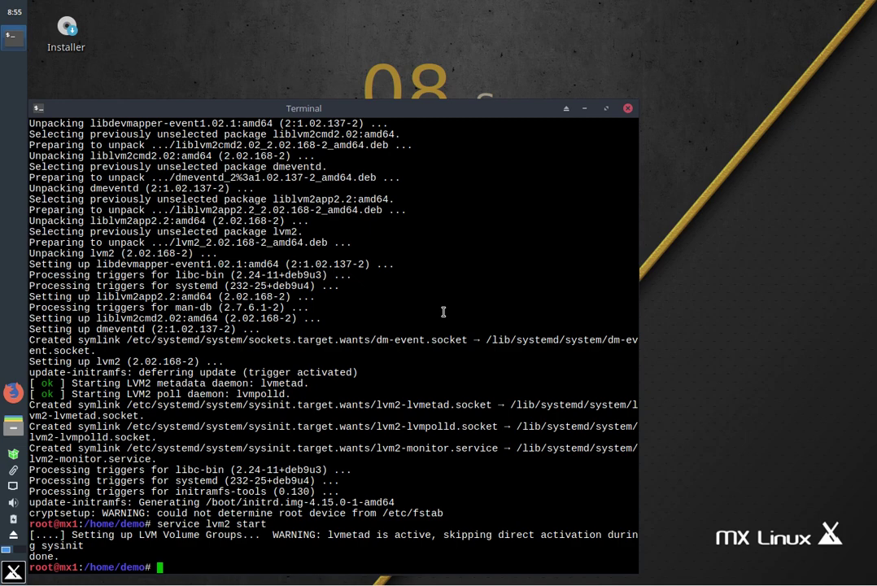
click(627, 109)
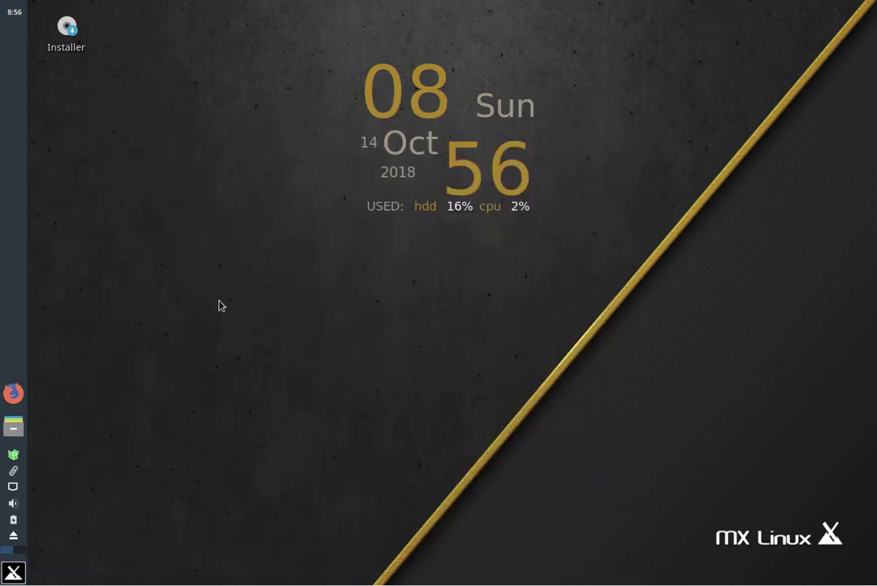
Search 'part' in the menu and start GParted with the root password
click(14, 573)
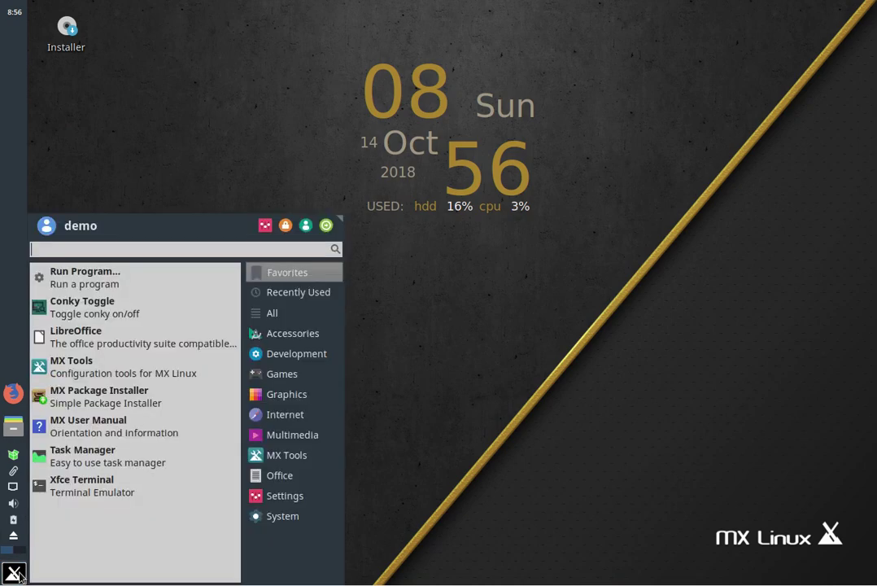
text(part)
key(Return)
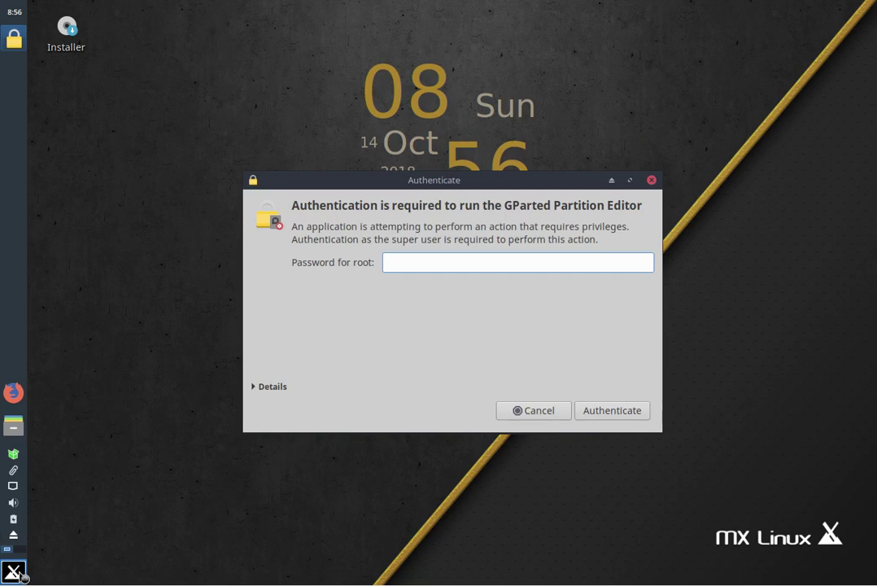
text(root)
key(Return)
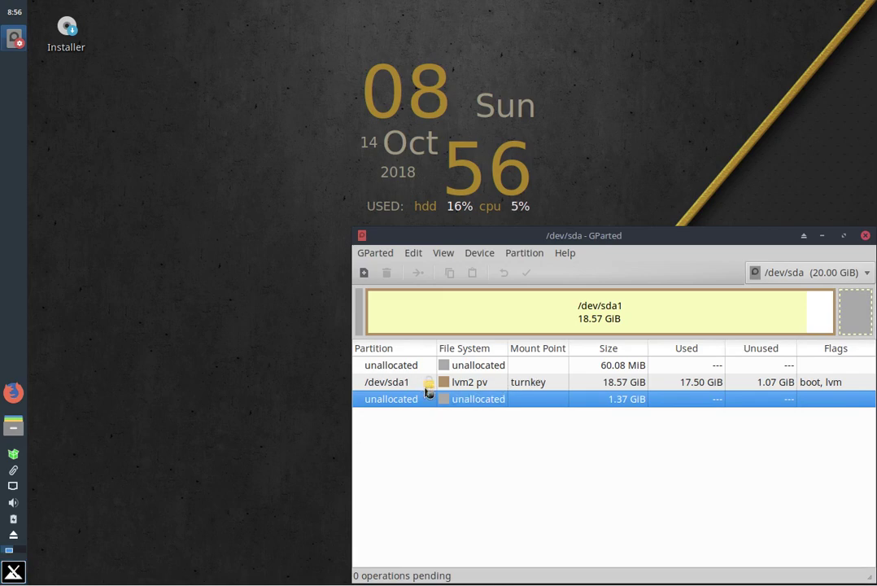
Open Thunar at home, then deactivate /dev/sda1 in GParted
click(14, 430)
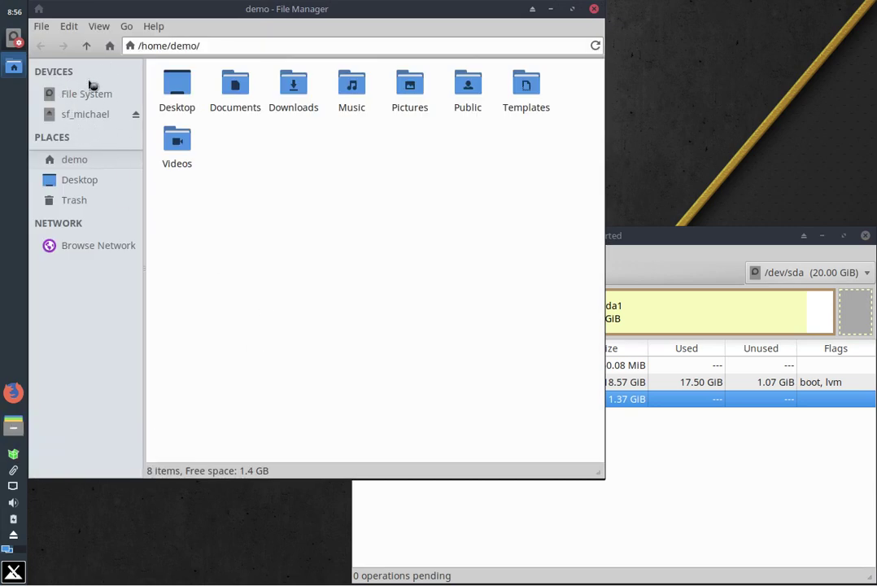
click(669, 240)
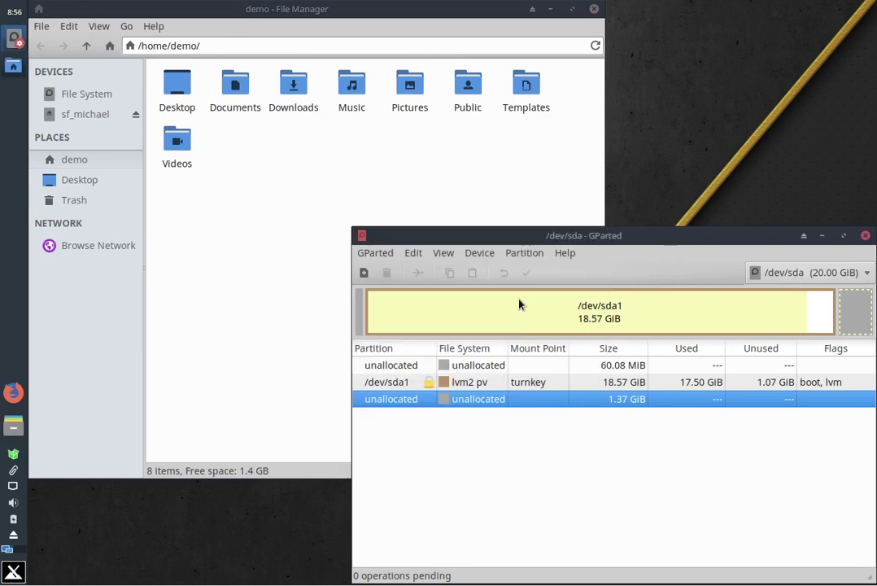
right_click(410, 388)
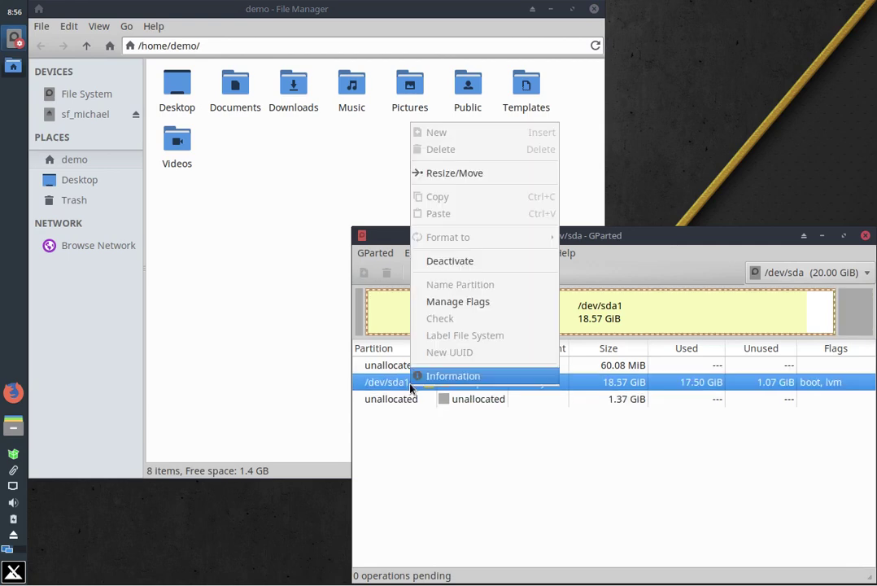
click(478, 262)
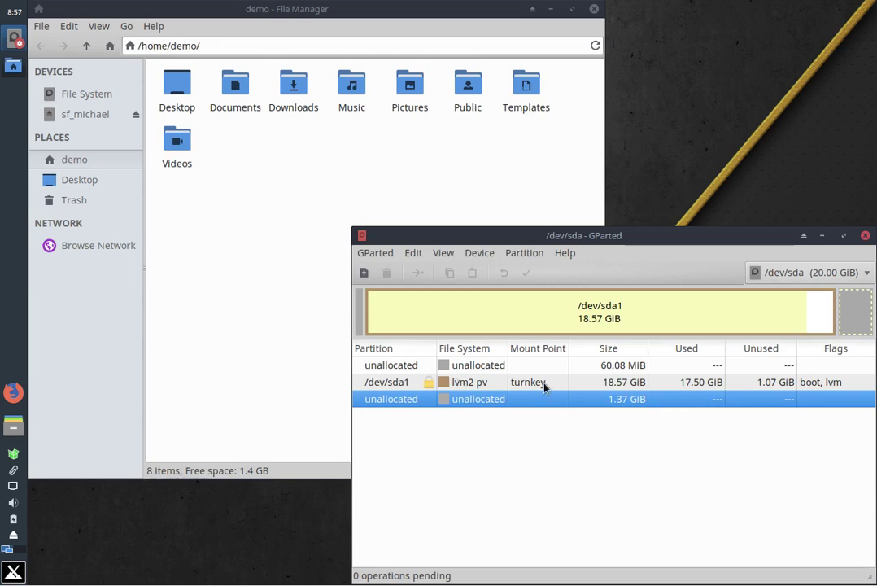
Close GParted and mount the 18 GB Volume from Thunar's sidebar, authenticating with the root password
click(866, 236)
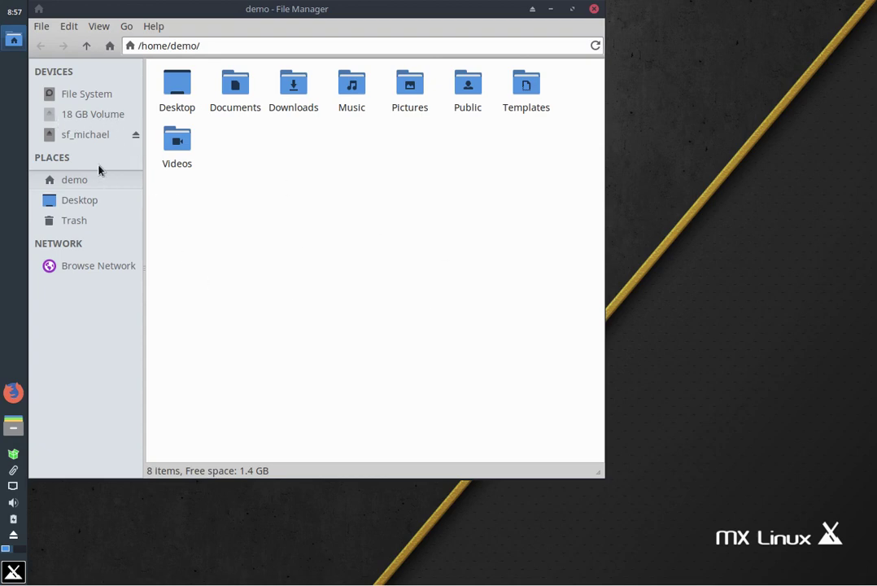
click(88, 116)
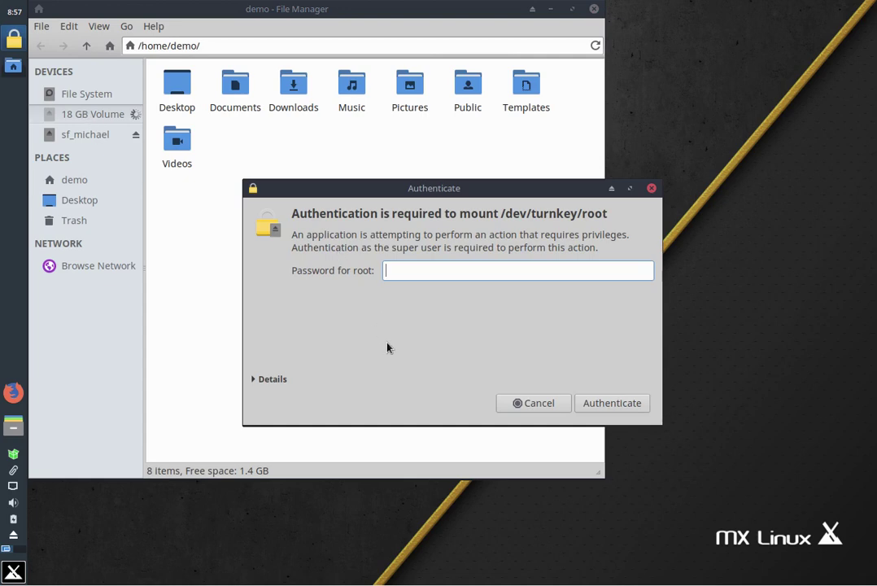
text(root)
key(Return)
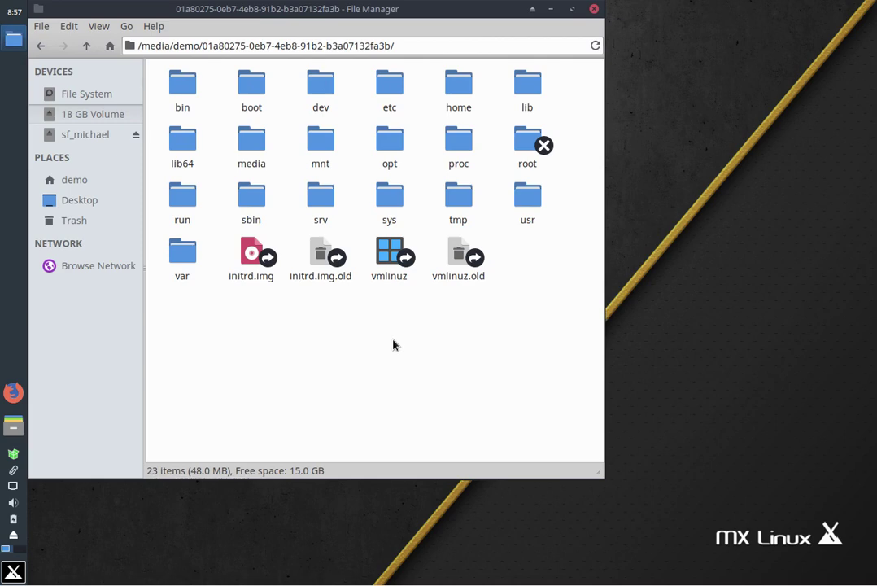
Open a root Thunar at the volume's top folder via 'Open root Thunar here' and reposition it
right_click(218, 306)
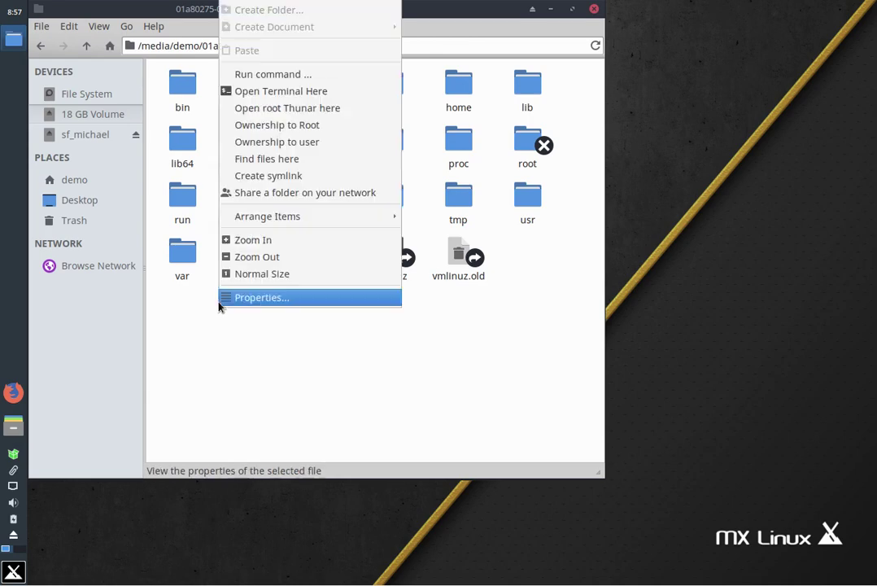
click(301, 108)
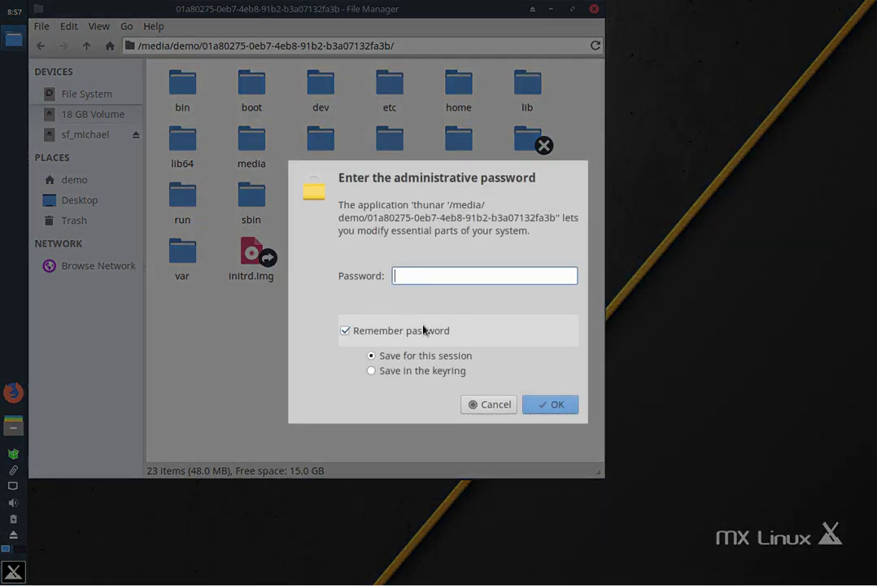
text(root)
key(Return)
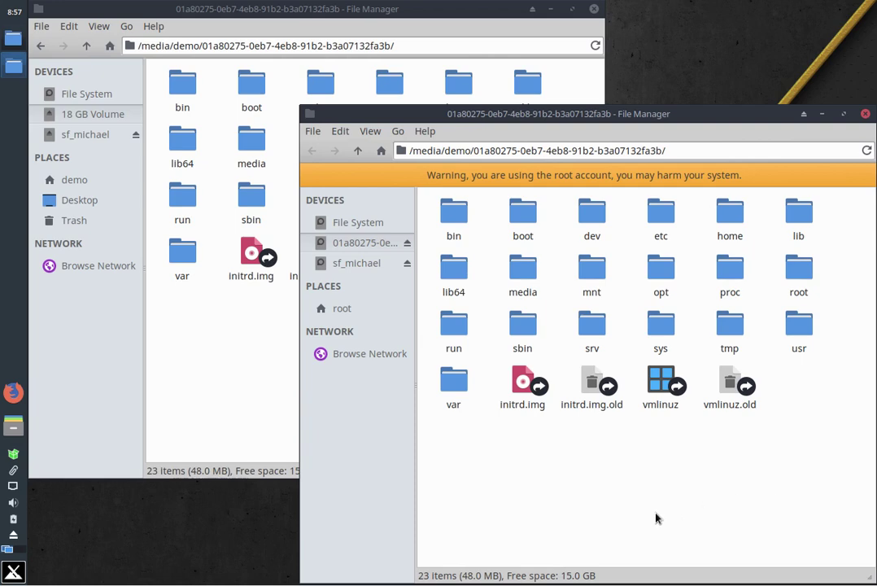
click(660, 213)
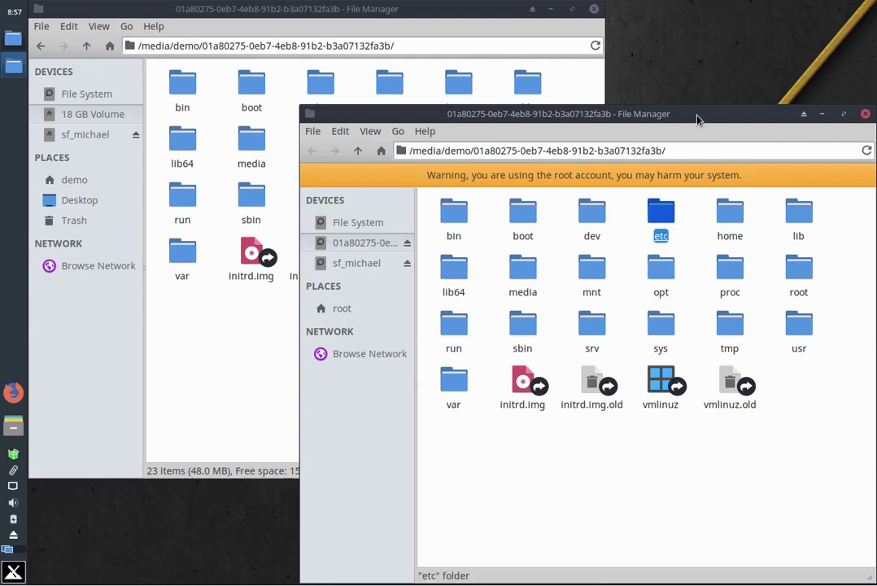
drag(696, 113, 561, 72)
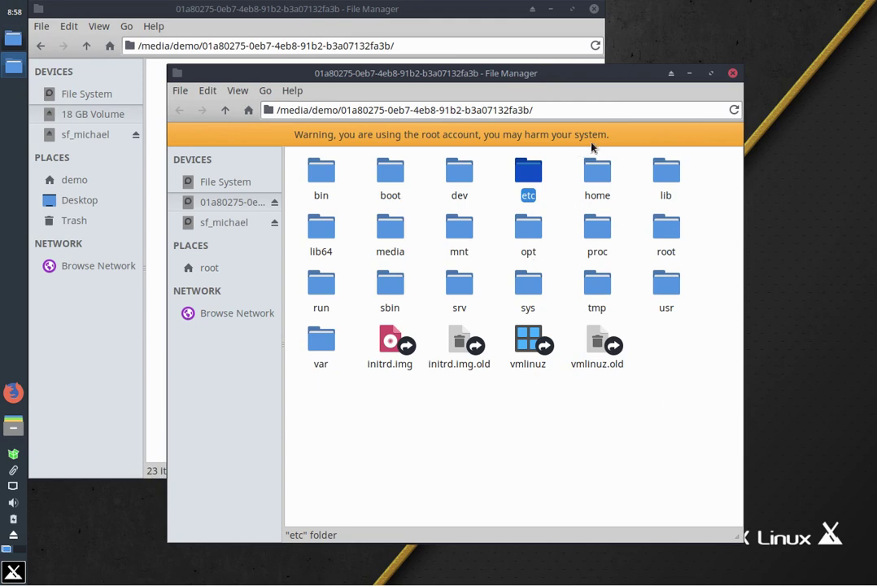
As root, view home, then var/www's simpleinvoices and simpleinvoices-zend2 folders, and close the root window
click(598, 171)
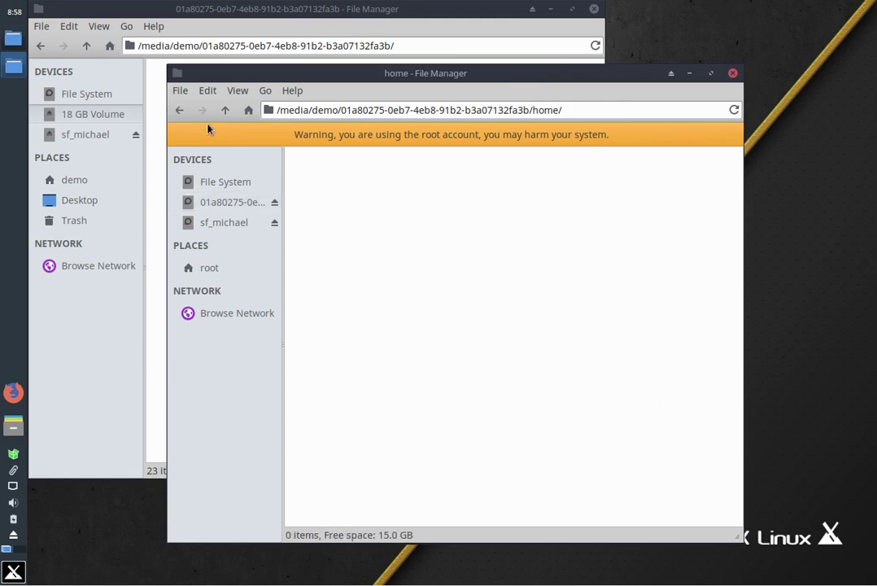
click(225, 113)
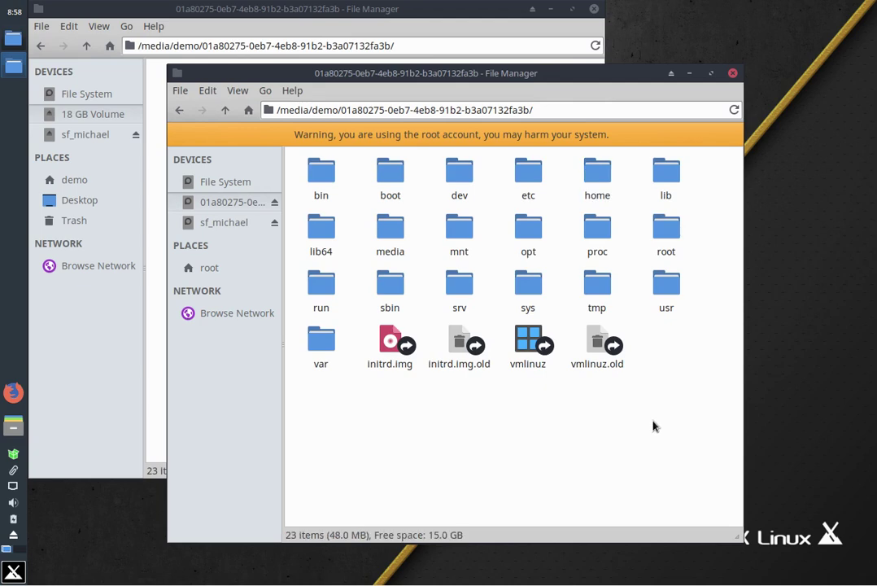
double_click(329, 347)
double_click(396, 228)
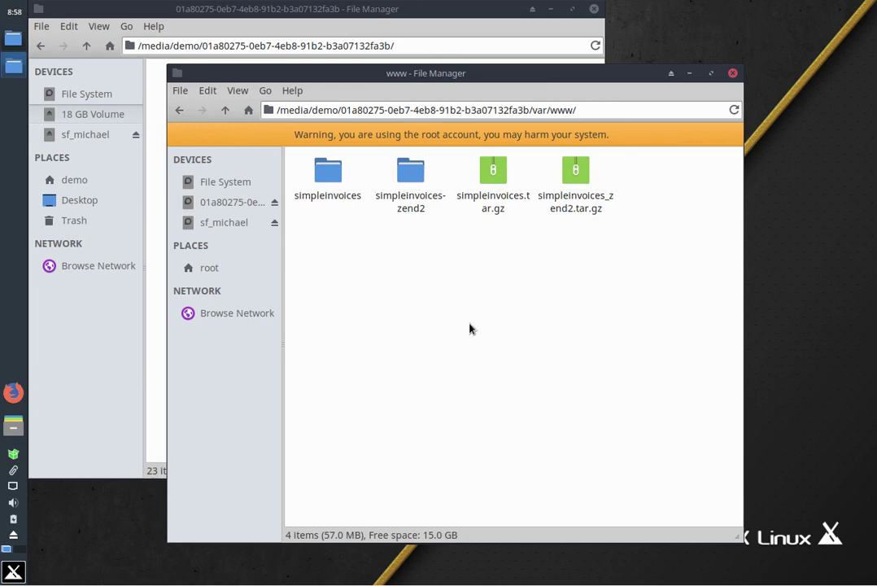
click(411, 202)
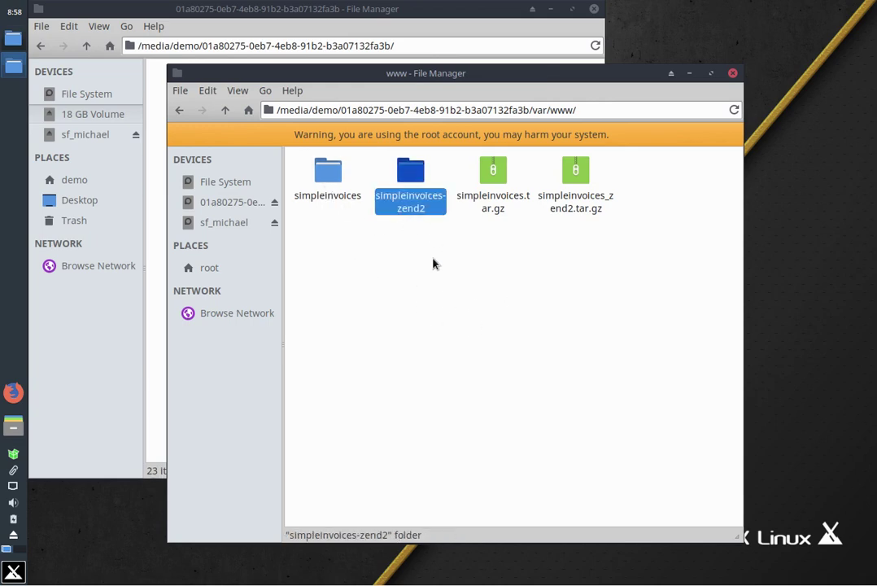
click(325, 183)
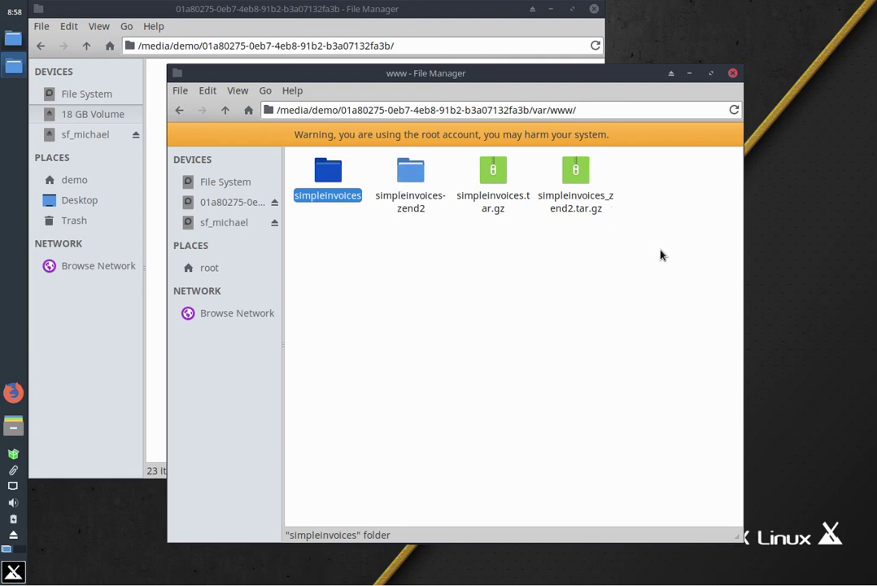
click(733, 73)
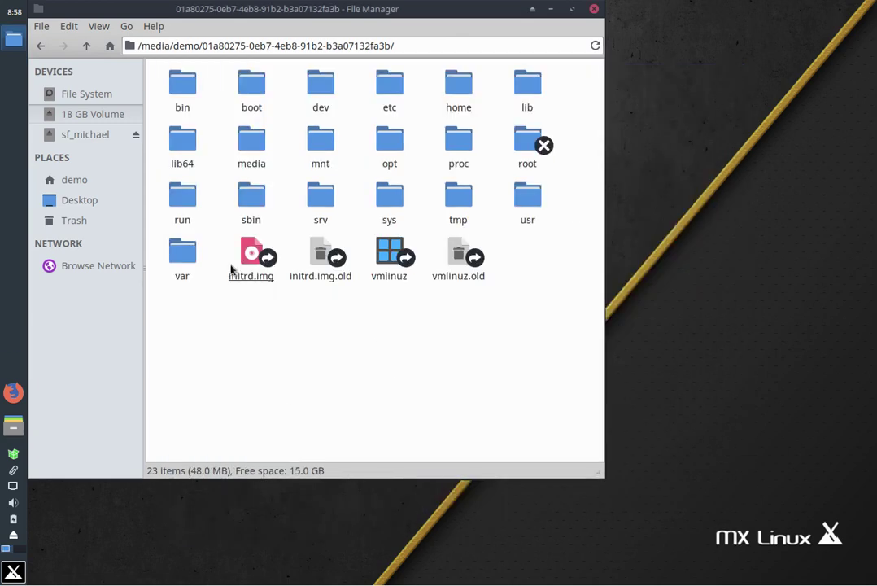
Try to unmount the 18 GB Volume from Thunar's sidebar, then cancel at the volume-busy warning
mouse_move(96, 119)
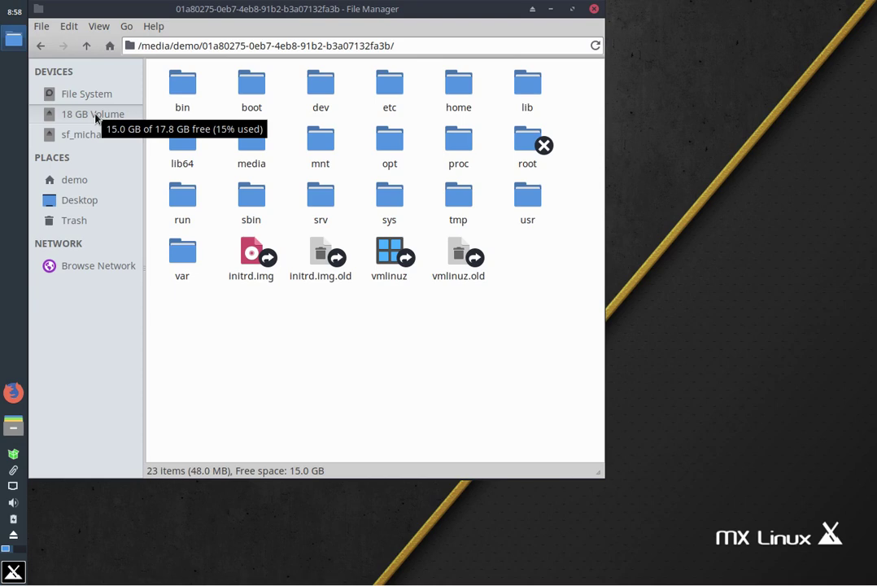
right_click(95, 119)
click(143, 179)
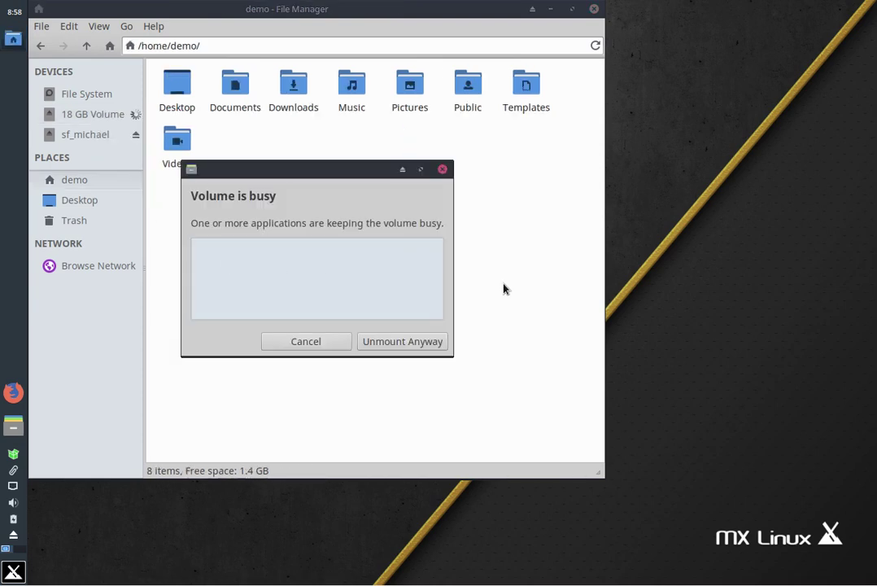
click(315, 344)
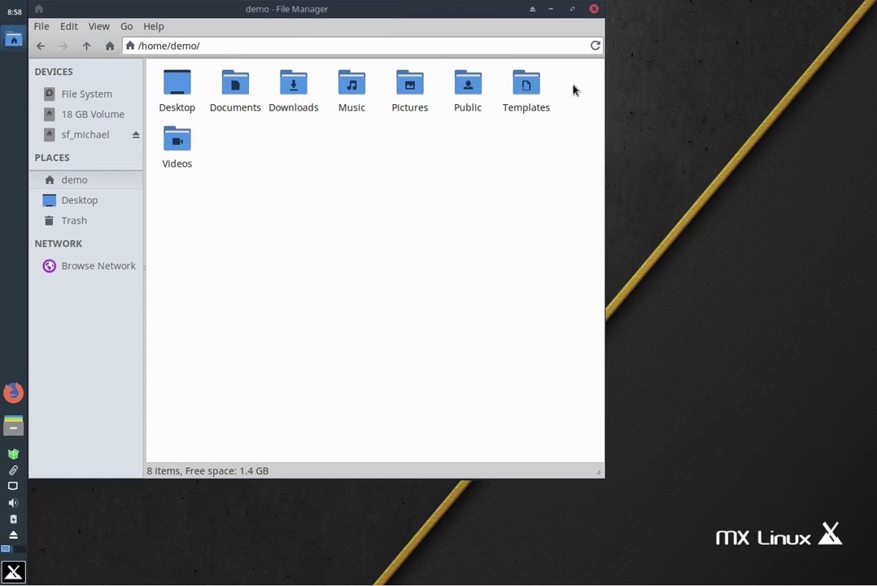
Close Thunar and create an empty desktop file with the default name New File
click(595, 11)
right_click(159, 126)
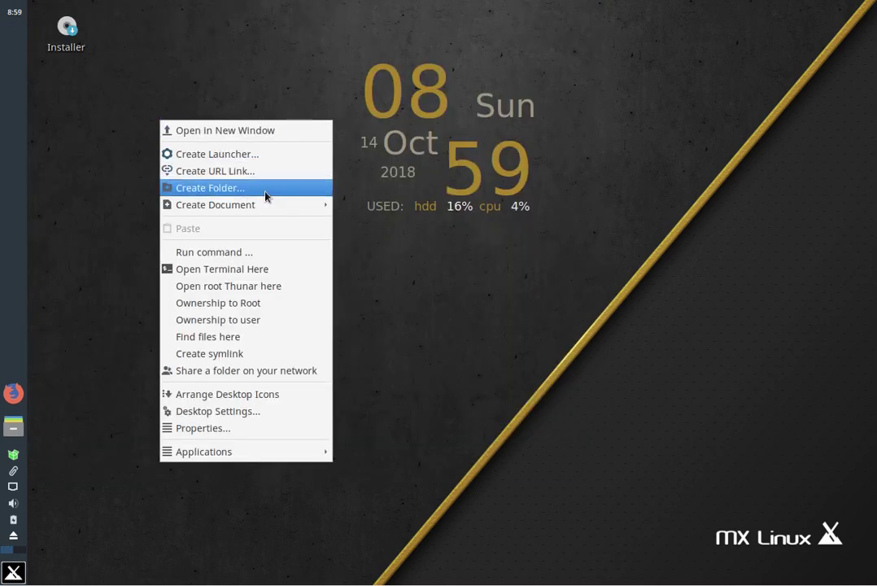
mouse_move(276, 204)
click(372, 227)
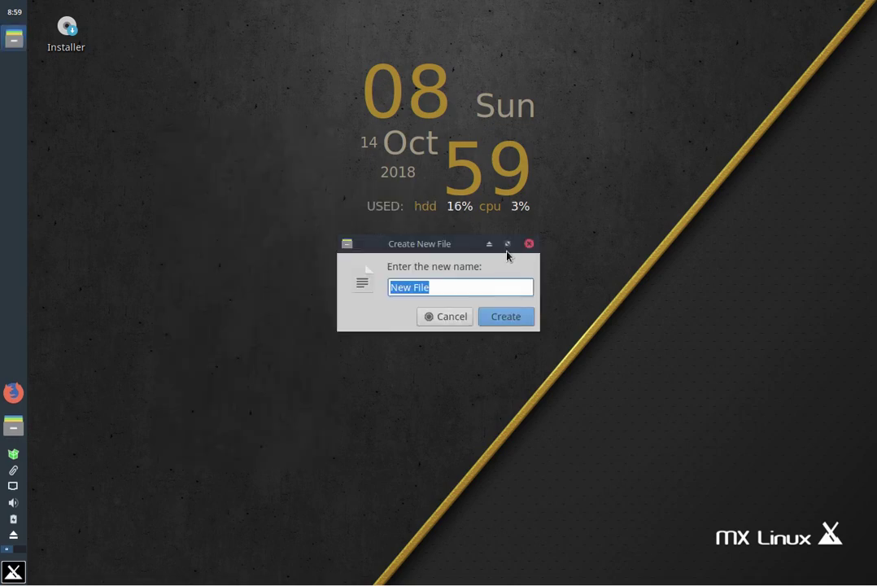
key(Return)
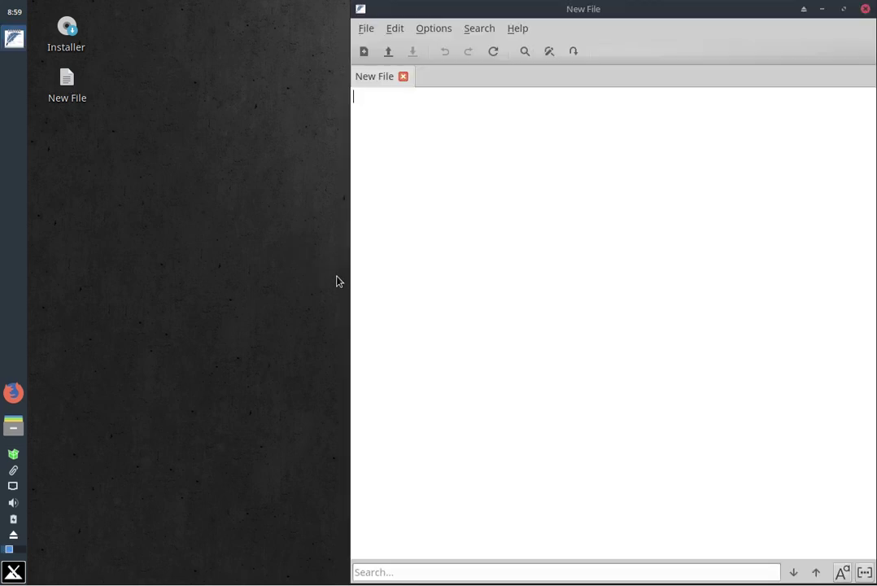
Type the first note line 'fire up MX Linux', correcting the typos
text(fier up M)
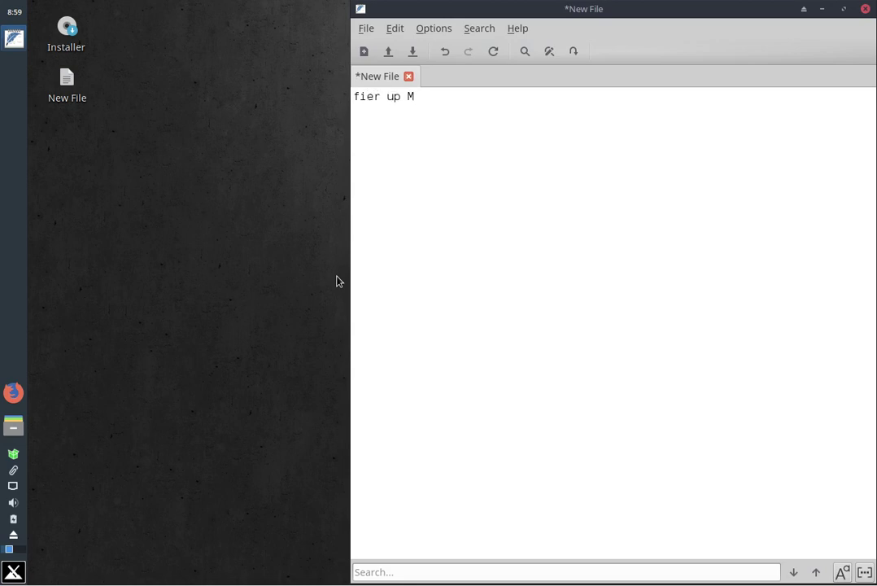
text(X Linus)
key(BackSpace)
text(x)
drag(368, 97, 384, 96)
text(re)
click(478, 99)
Add lines 'Make sure internet is connected', 'install lvm2' and 'start lvm2 as a service'
key(Return)
text(Make sure i)
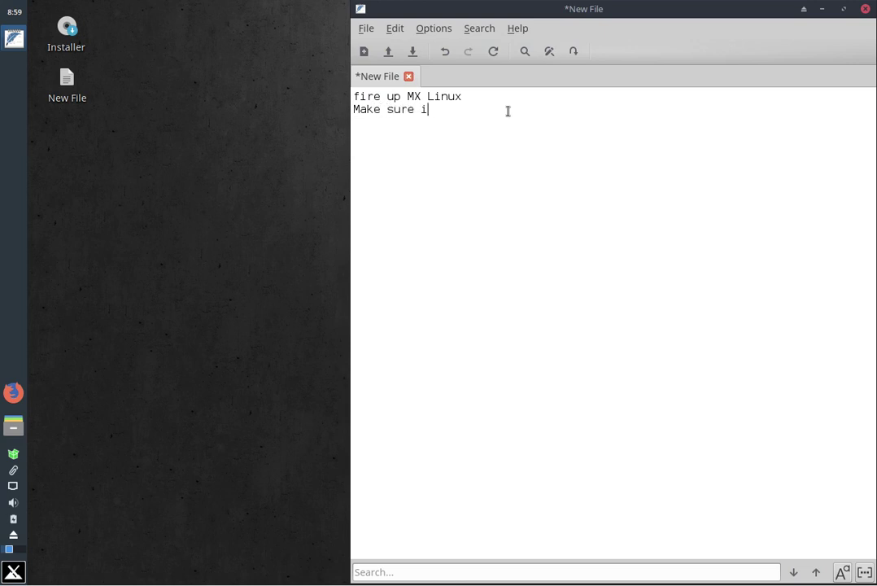
text(ntent is connected)
key(Return)
click(448, 110)
text(rne)
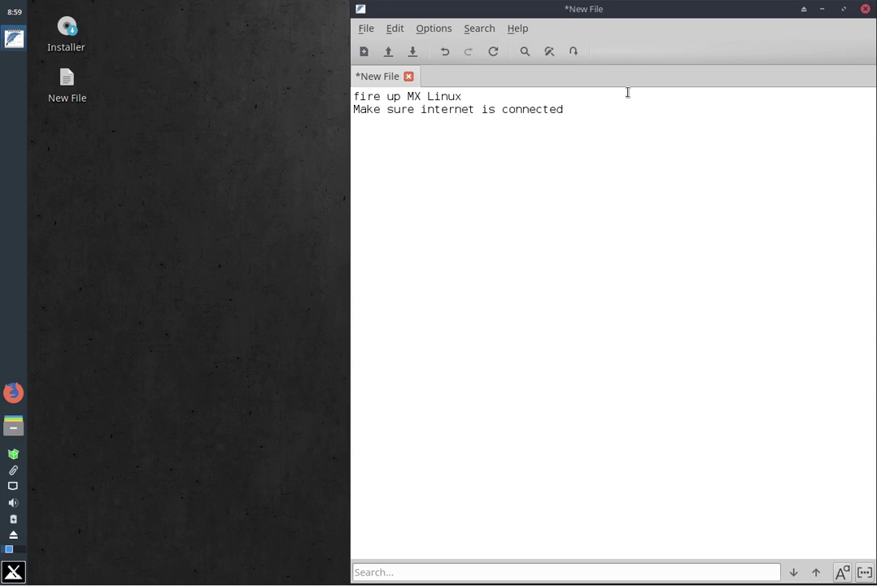
text(apt)
key(BackSpace)
key(BackSpace)
key(BackSpace)
text(install lvm2)
key(Return)
key(Return)
text(start )
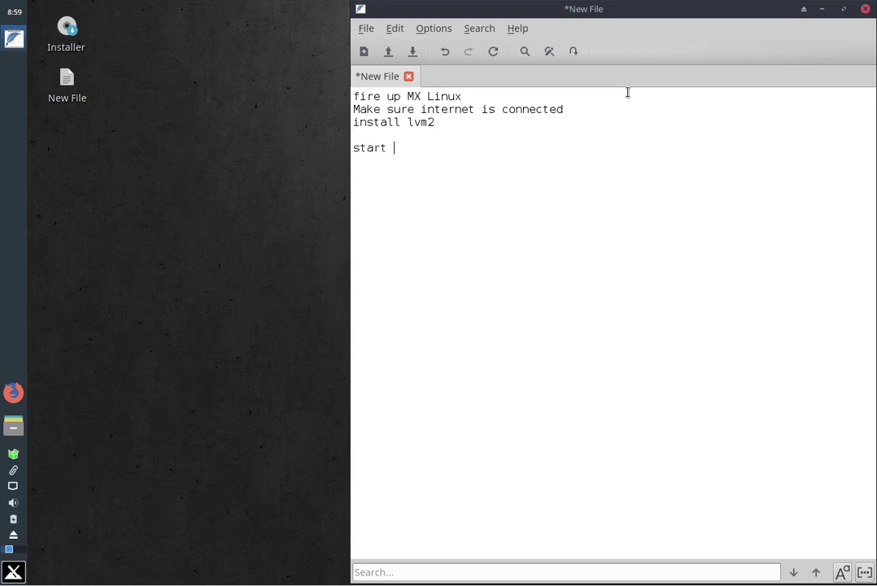
text(lvm2 as a service)
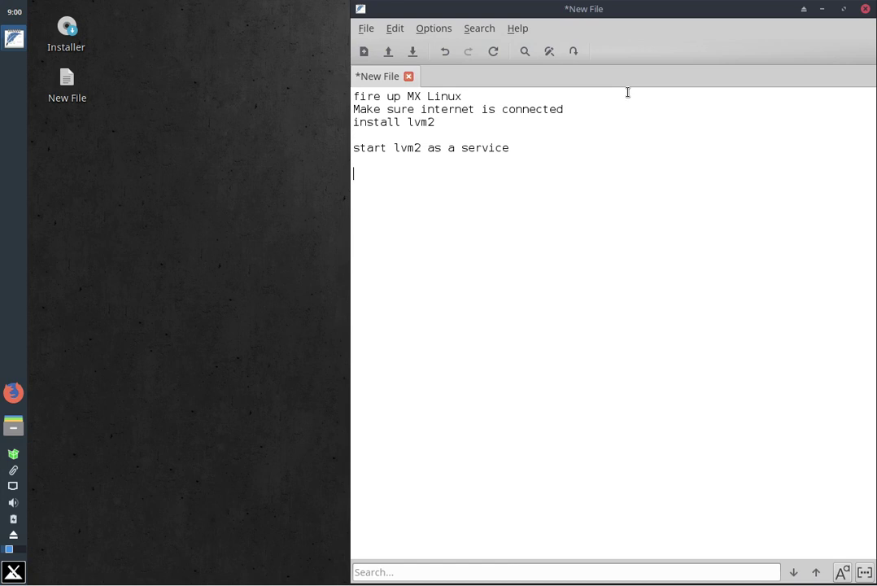
Add the notes 'fire up gparted' and 'locate lvm type filesystem'
text(fire up gparted  )
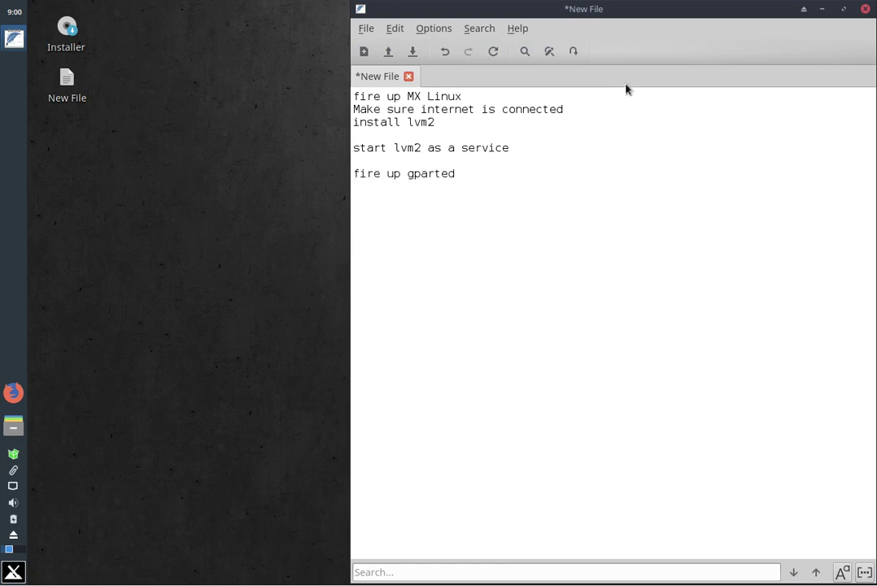
text(loc)
key(BackSpace)
text(cate lvm type )
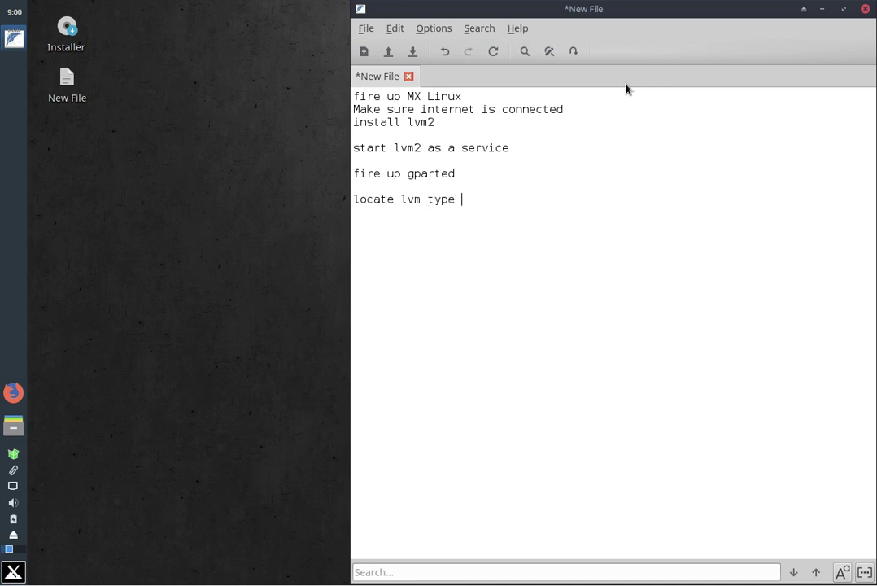
text(filesyste,)
key(BackSpace)
text(m)
Add the final lines 'right click and deactivate.' and 'close gparted and check in thunar.'
key(Return)
key(Return)
text(de)
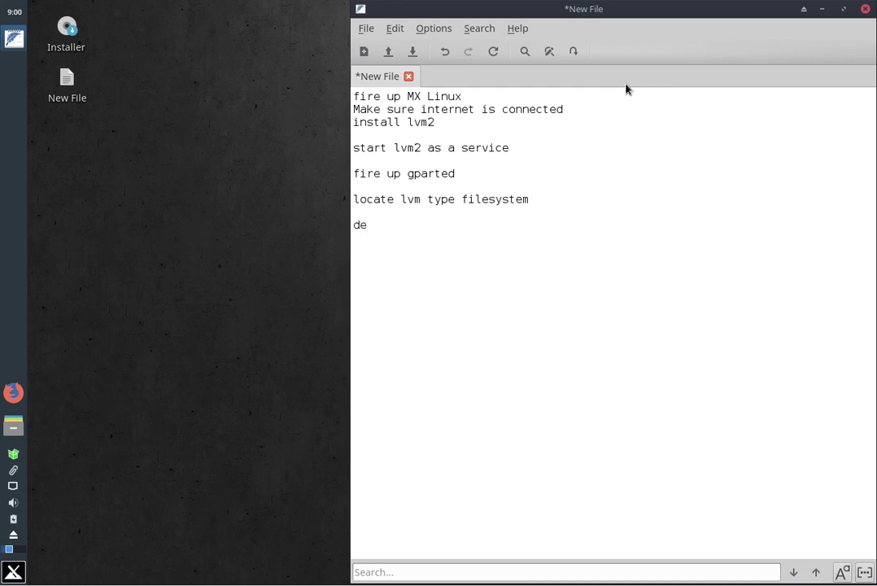
text(---)
key(BackSpace)
key(BackSpace)
key(BackSpace)
key(BackSpace)
key(BackSpace)
text(right click and deac)
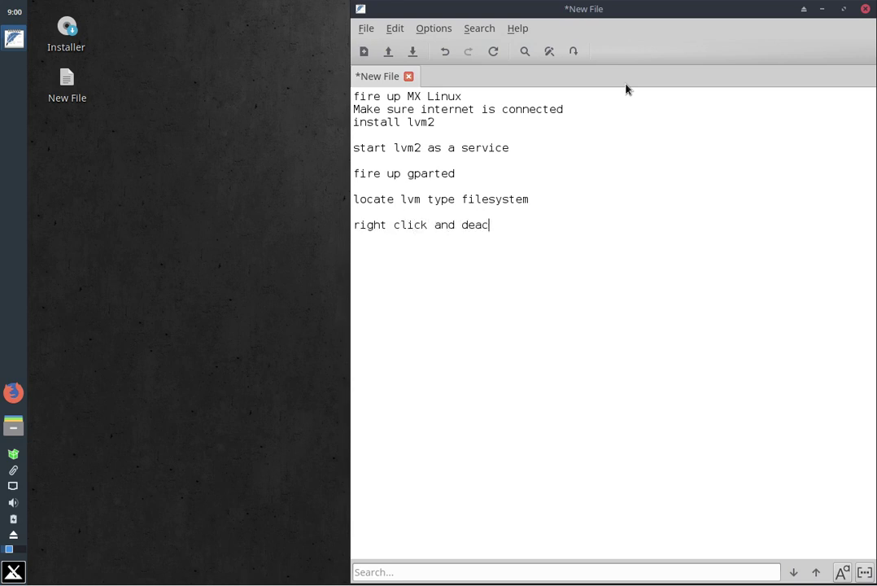
text(tivate.  )
text(close)
text( gparted)
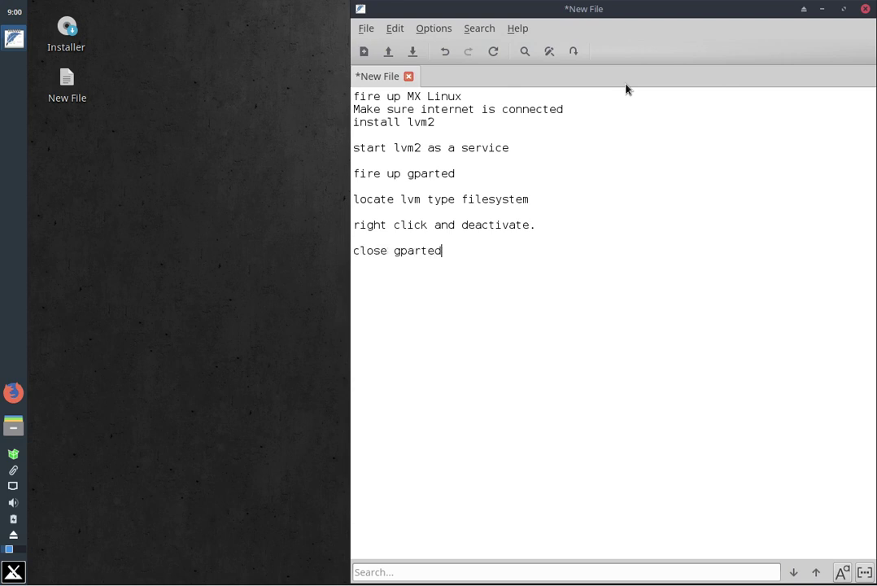
text( and check in thun)
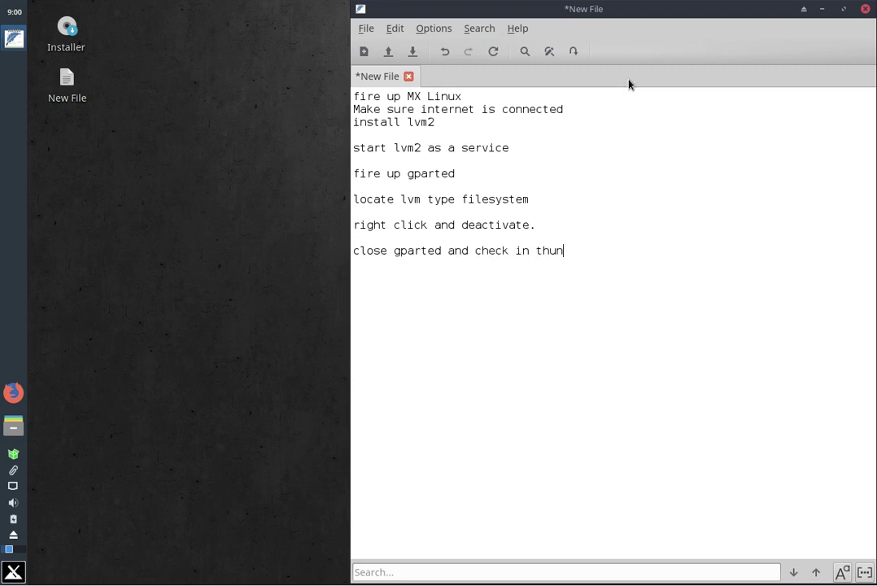
text(ar.)
Open a terminal and run 'apt-get install system-config-lvm'
click(14, 570)
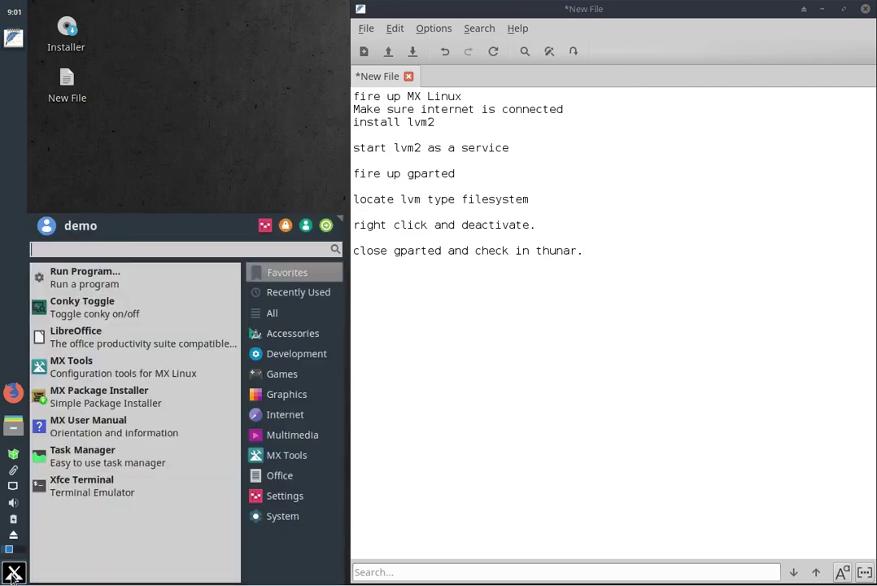
click(67, 488)
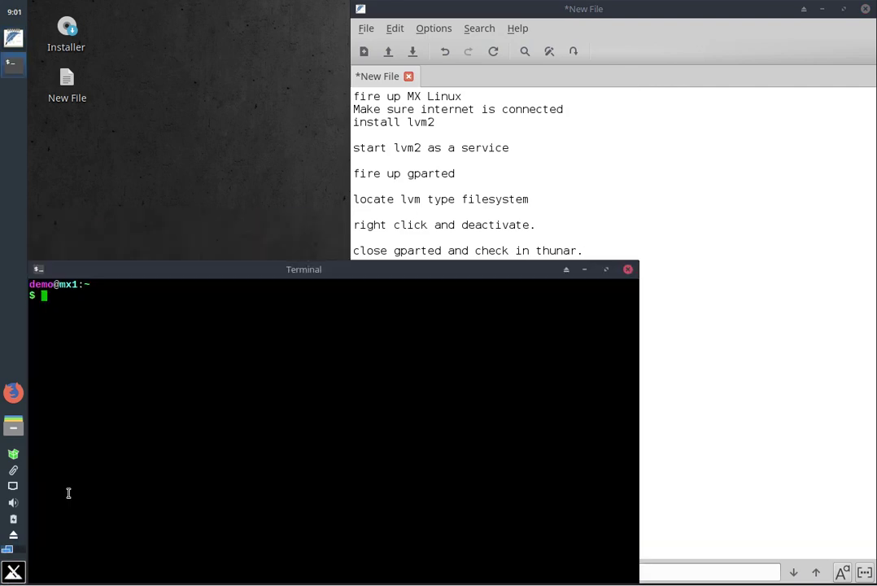
text(apt-get install system-config-l)
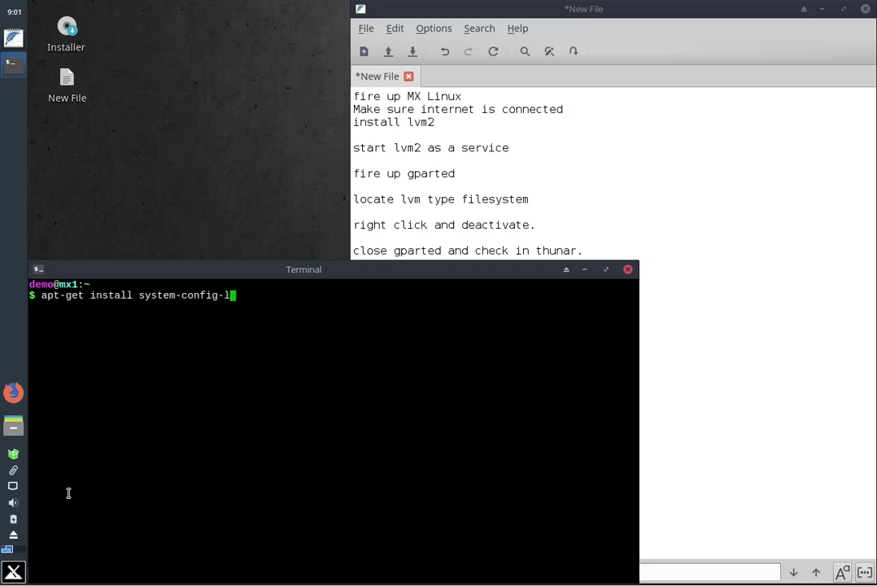
text(vm)
key(Return)
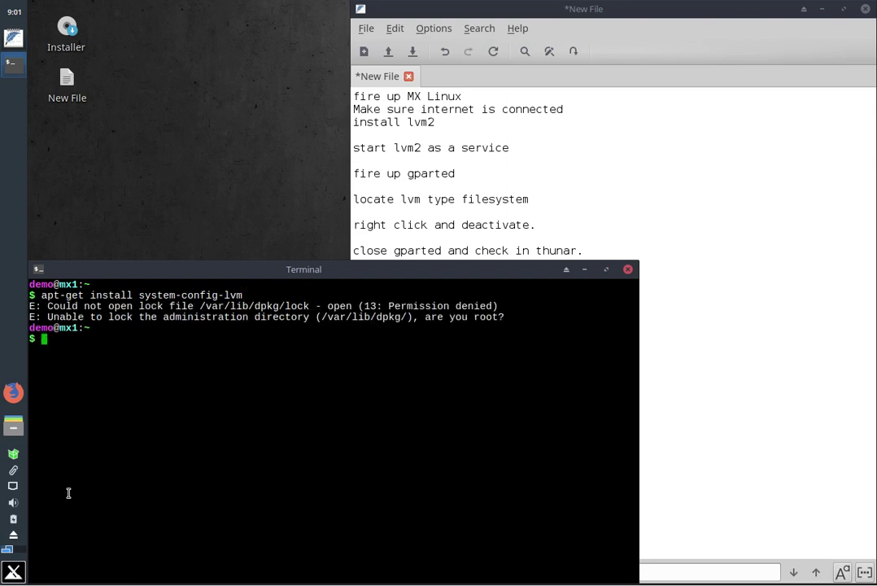
Rerun the install with sudo, enter the password, confirm, and close the terminal
key(Up)
key(Left)
key(Left)
key(Left)
key(Left)
key(Left)
key(Left)
key(Left)
key(Left)
key(Left)
key(Left)
key(Left)
key(Left)
key(Left)
key(Left)
key(Left)
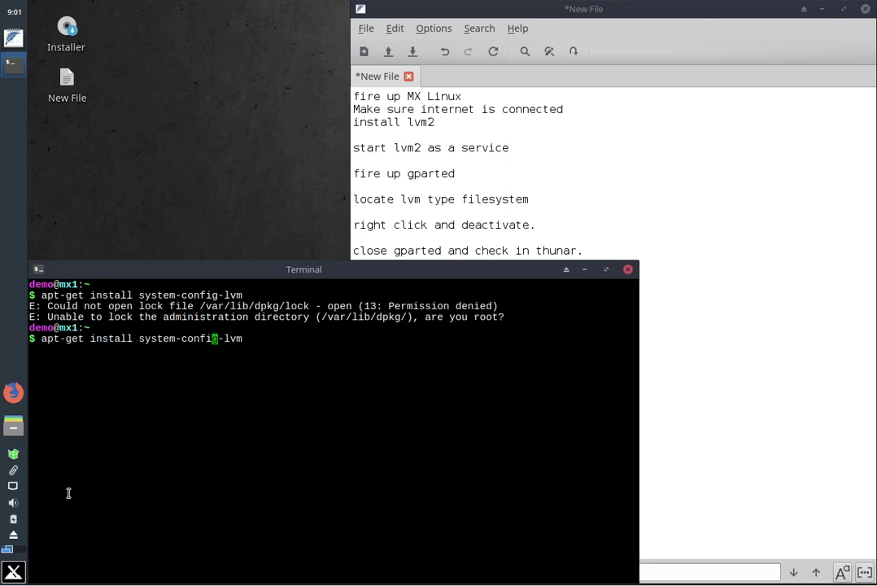
key(Left)
key(Left)
key(Left)
key(Left)
key(Left)
key(Left)
key(Left)
key(Left)
key(Left)
key(Left)
key(Left)
key(Left)
key(Left)
key(Left)
key(Left)
key(Left)
key(Left)
key(Left)
text(sudo)
key(Return)
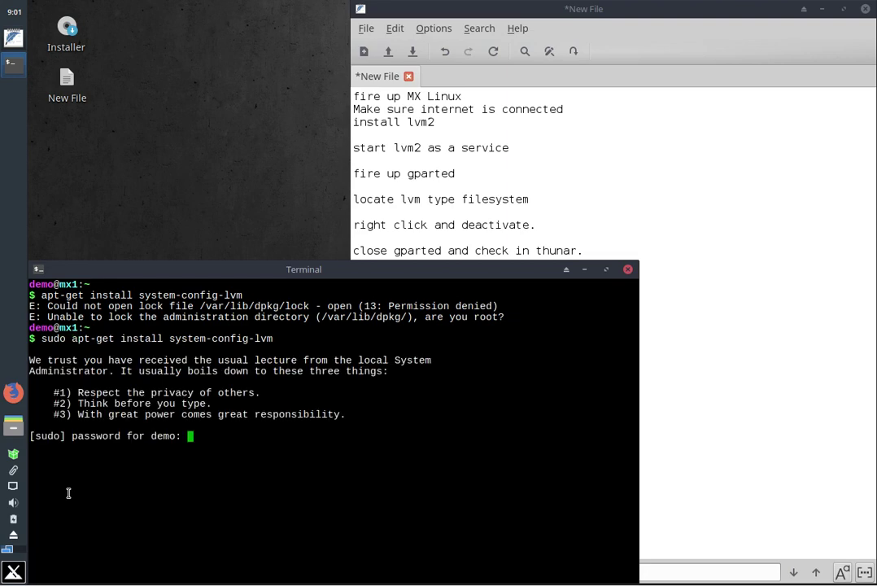
key(Return)
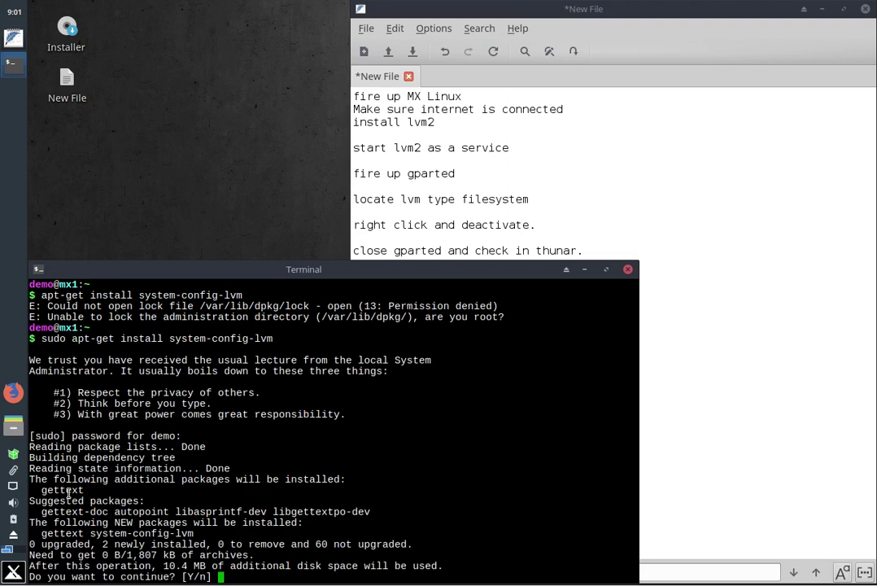
key(Return)
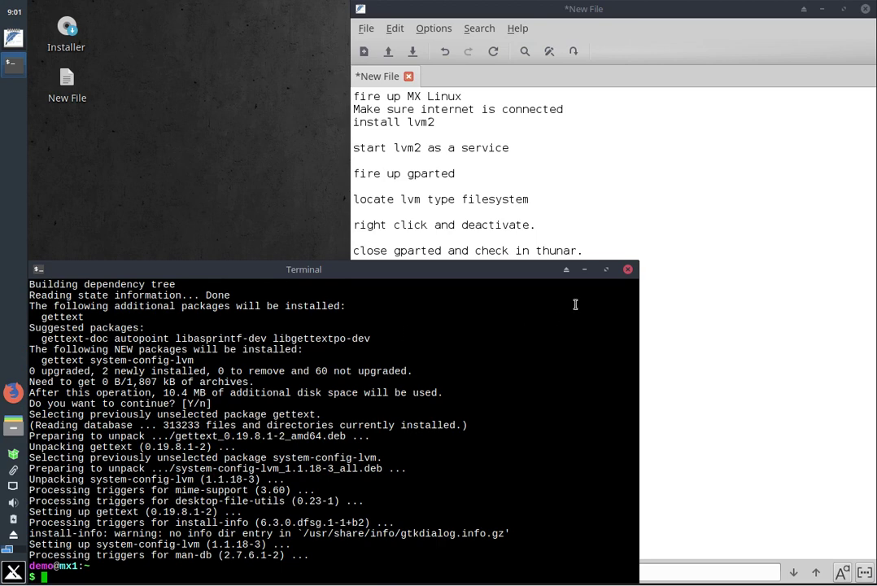
click(628, 269)
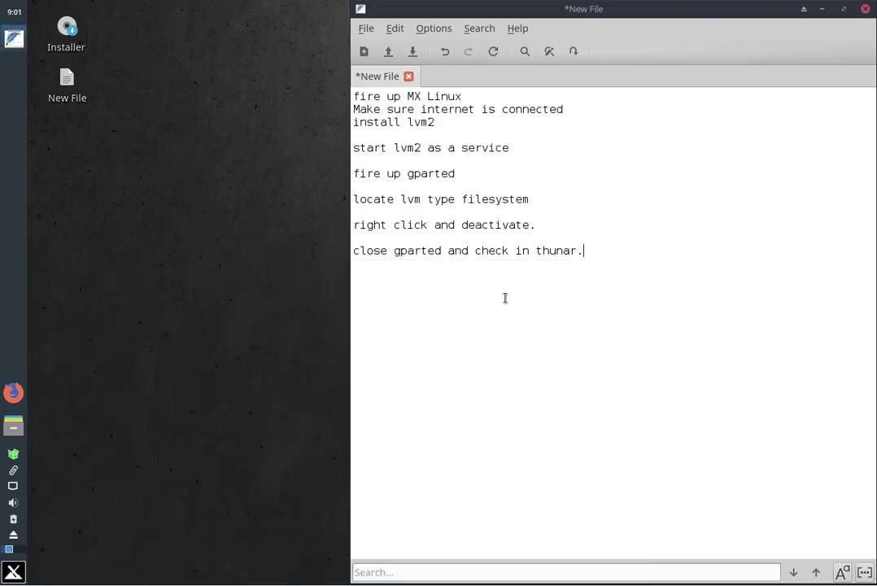
Launch Logical Volume Management from an 'lvm' menu search, dismiss the permissions notice, reposition its window
click(10, 576)
text(lvm)
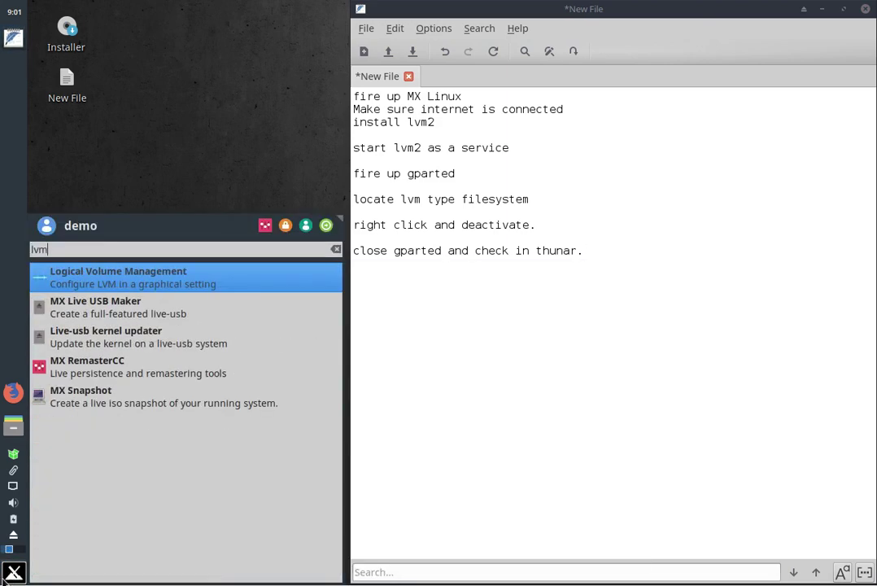
click(113, 278)
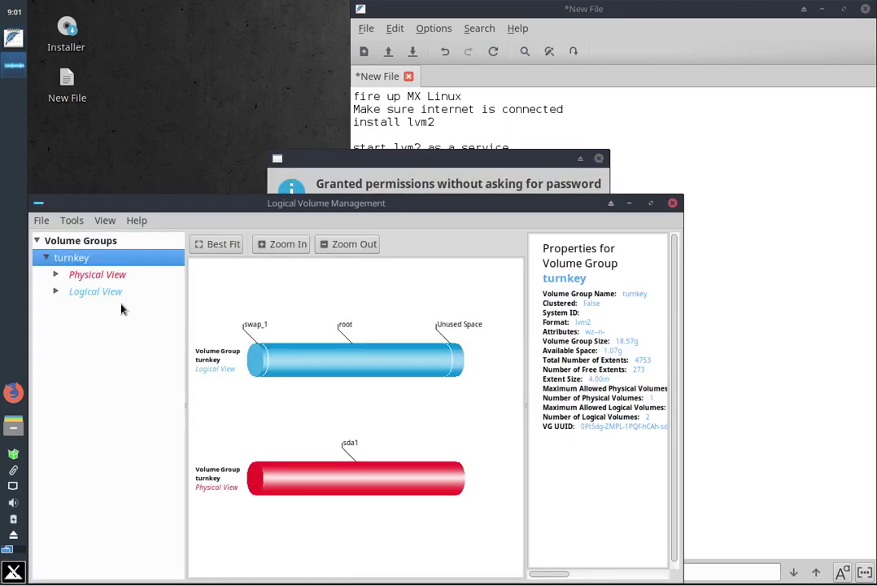
click(600, 159)
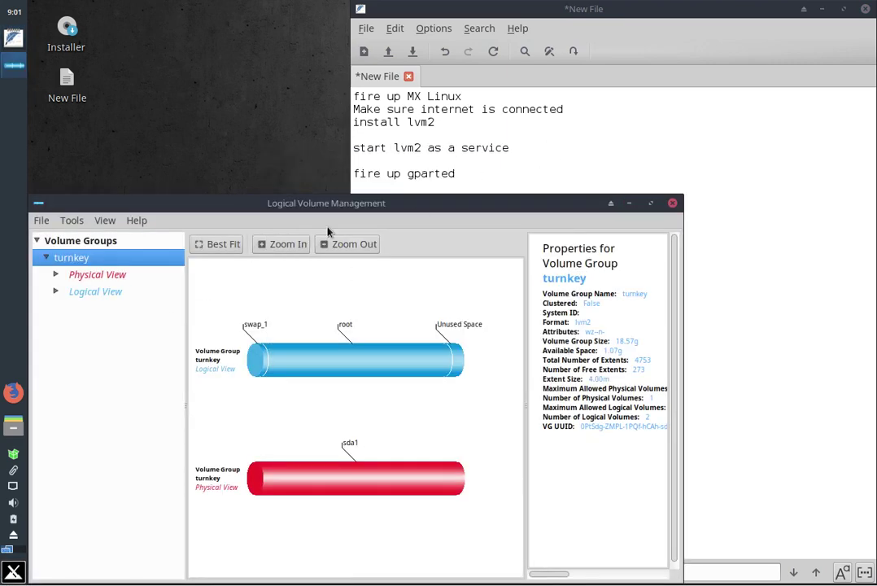
drag(239, 201, 343, 144)
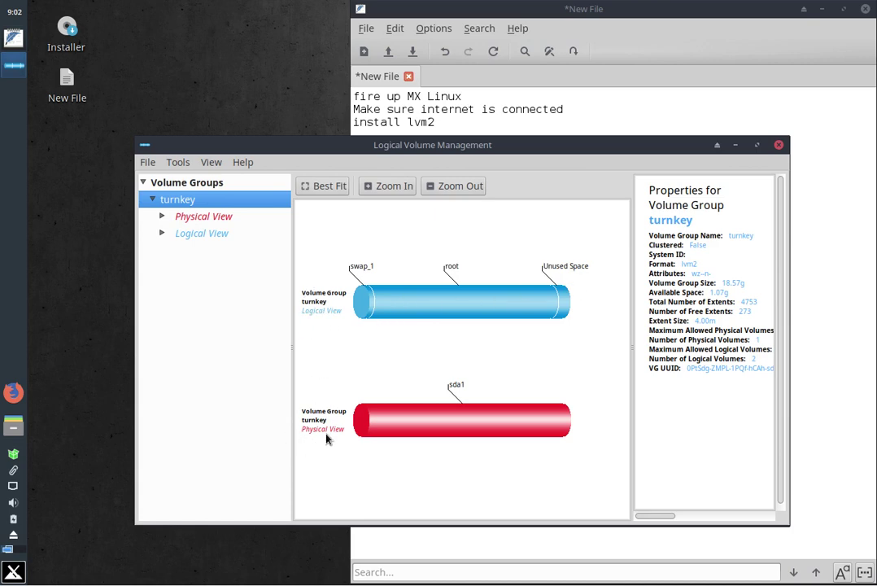
Inspect physical volume /dev/sda1 under Physical View, then expand the Logical View
click(183, 218)
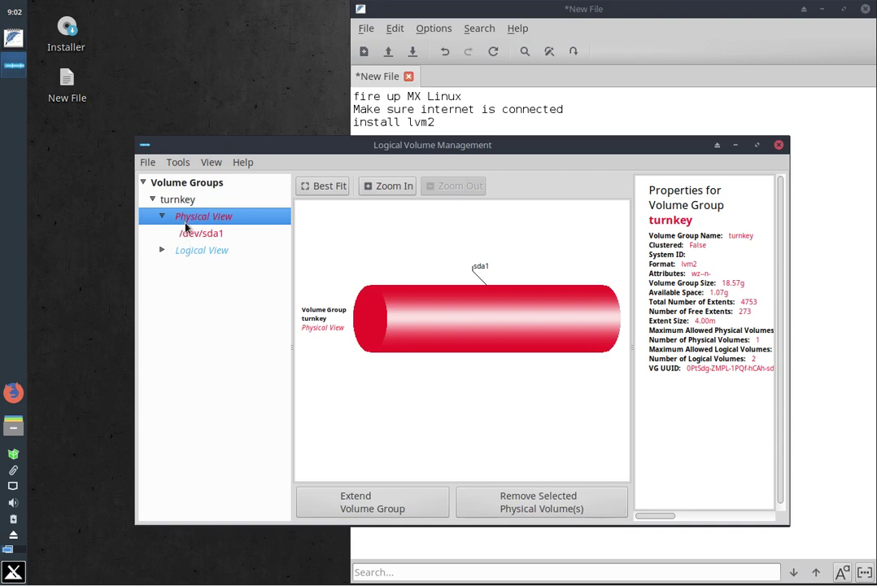
click(188, 237)
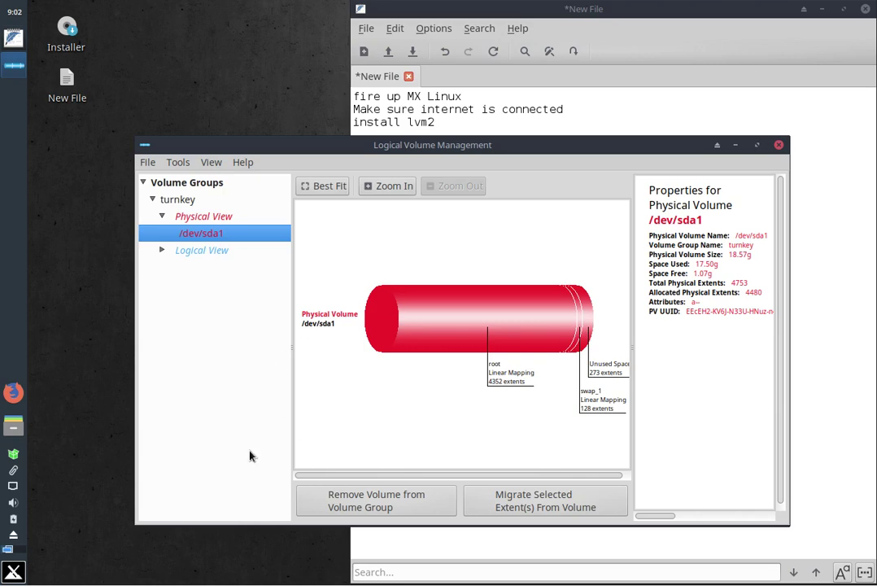
click(161, 252)
click(195, 254)
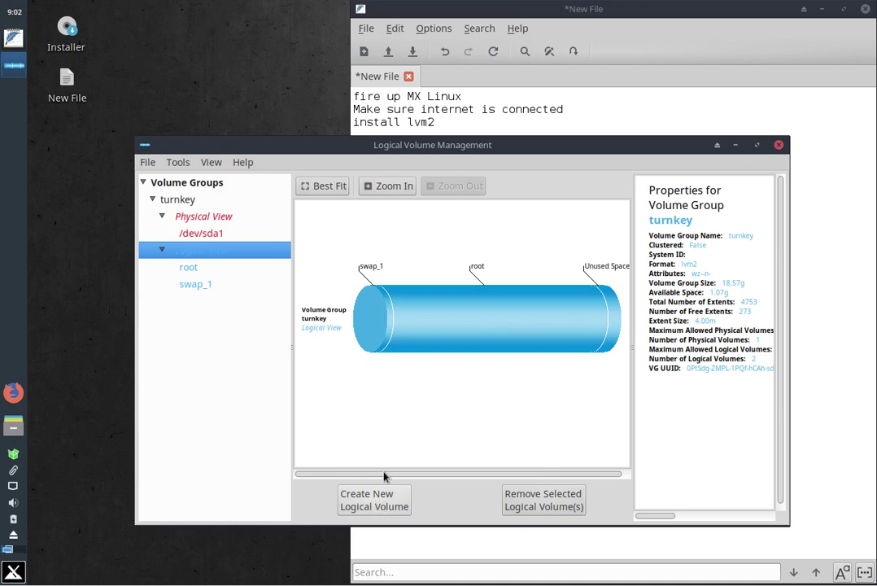
View the root and swap_1 logical volume details, then return to the Logical View summary
click(190, 269)
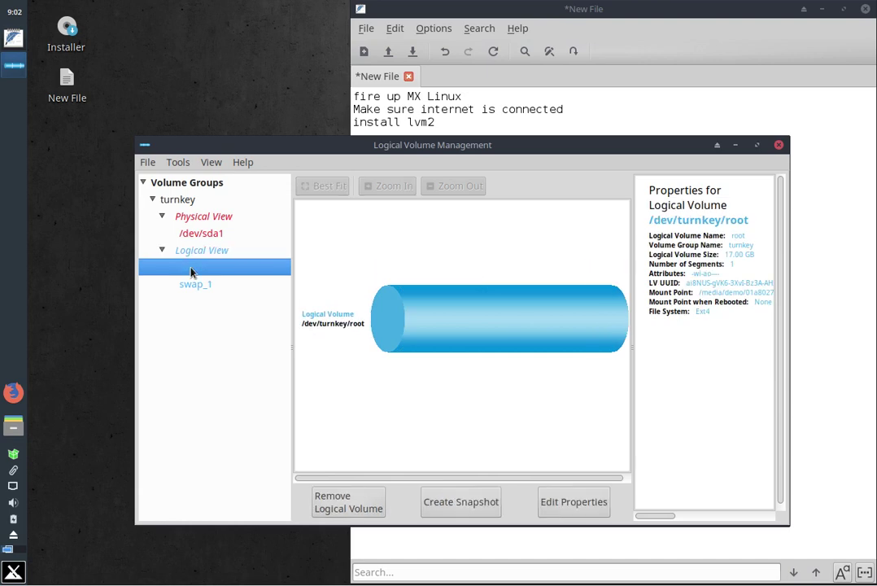
click(196, 286)
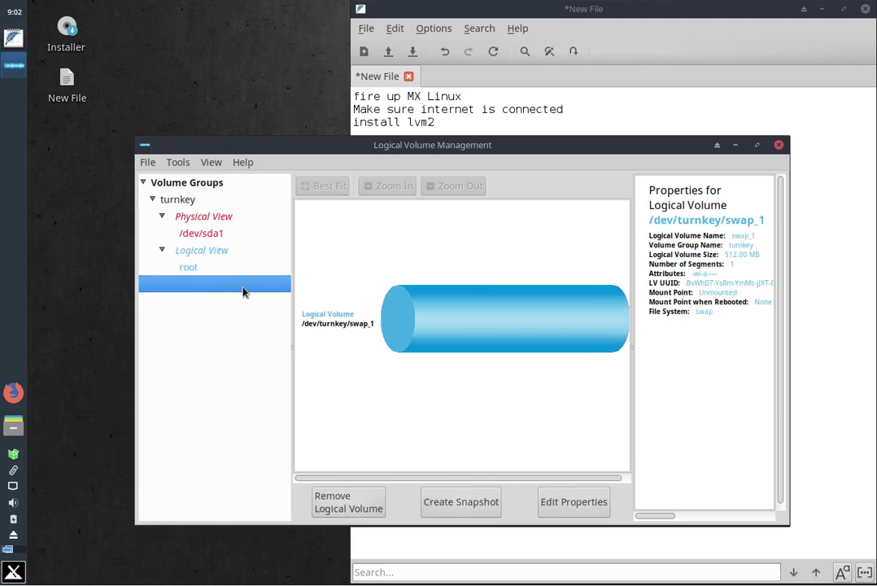
click(185, 268)
click(194, 251)
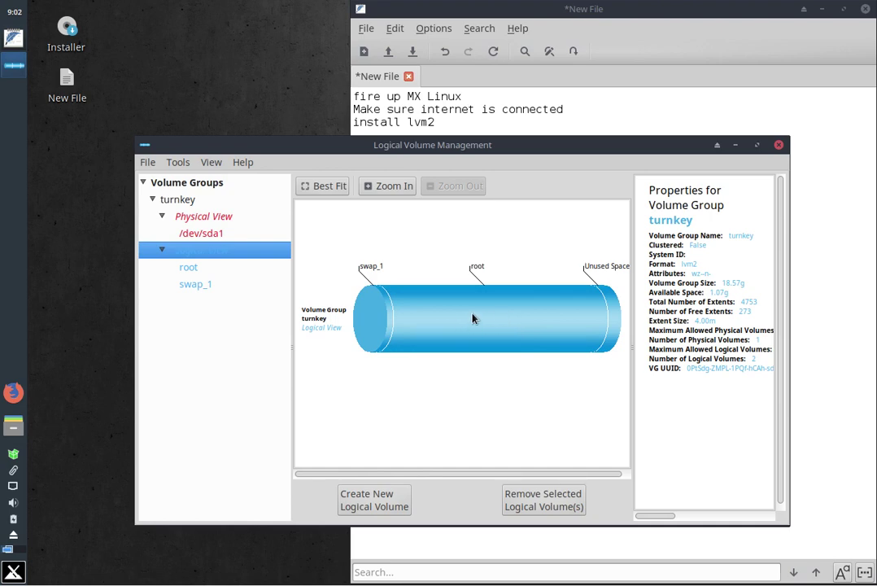
Close Logical Volume Management and type 'system-config-lvm' into the FeatherPad notes
click(778, 145)
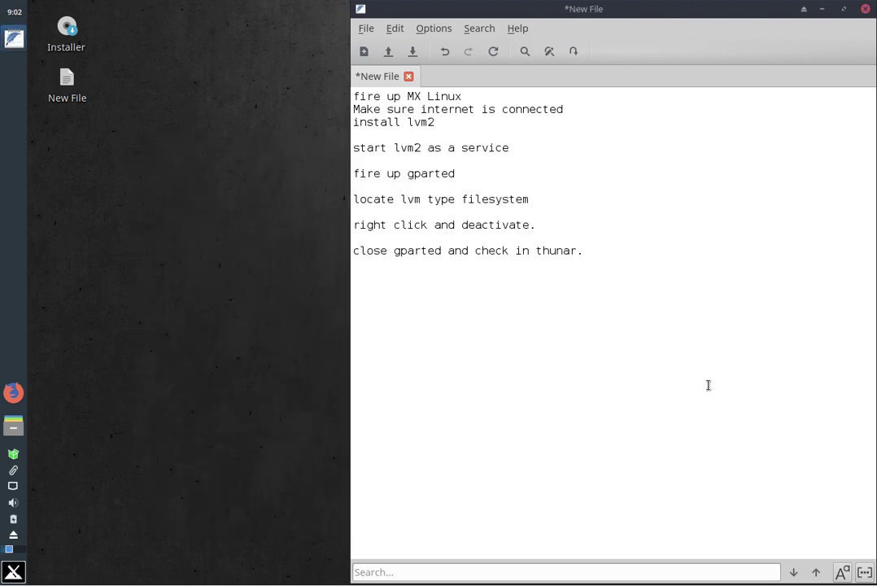
text(system-config)
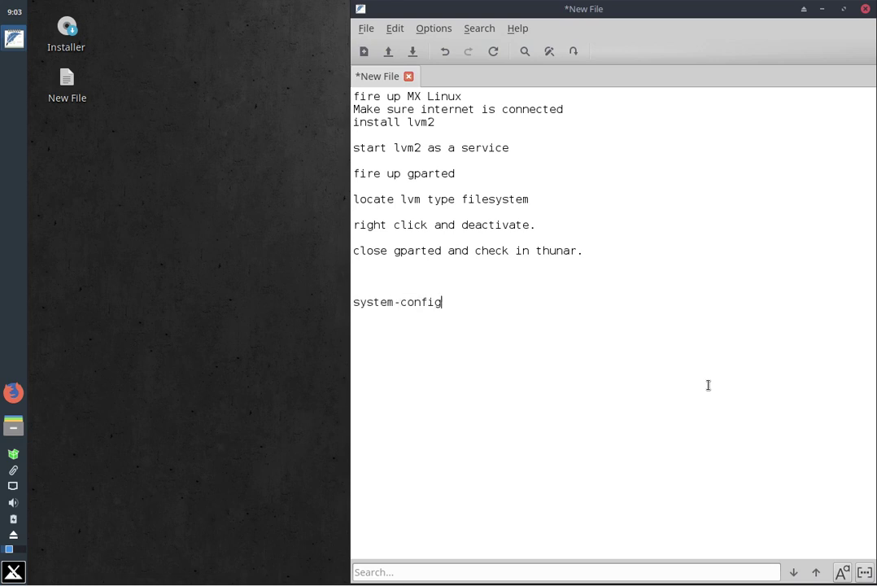
text(-lvm)
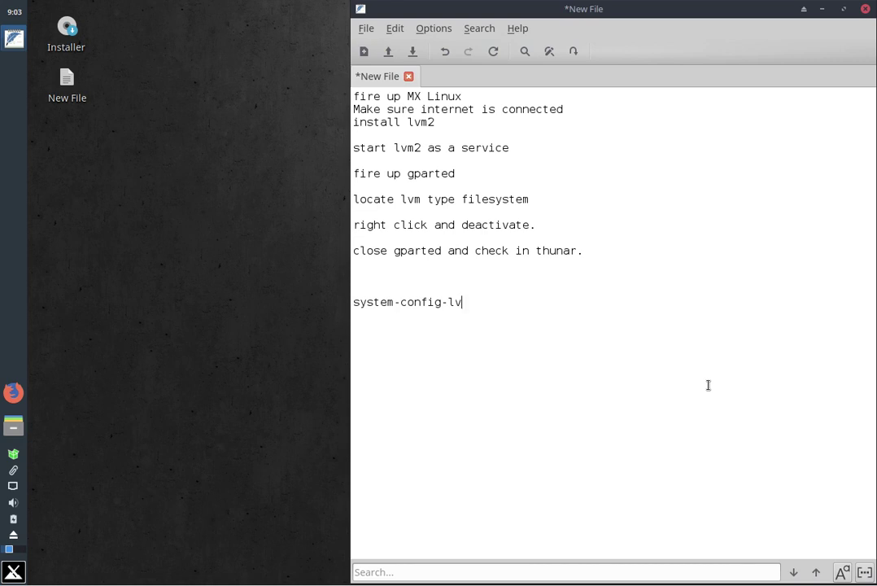